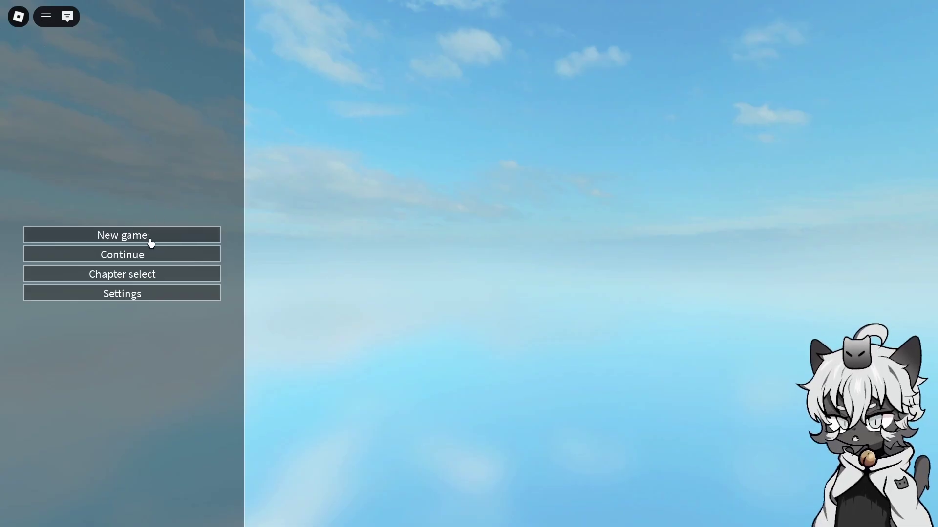
Step: Check the available chapters and the game settings on the title screen, then close both
left_click(155, 274)
left_click(673, 155)
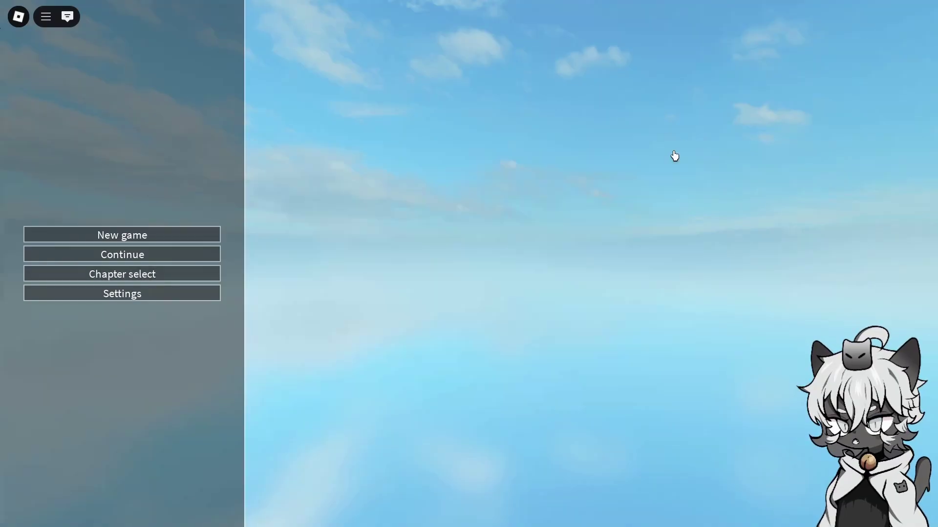
left_click(154, 300)
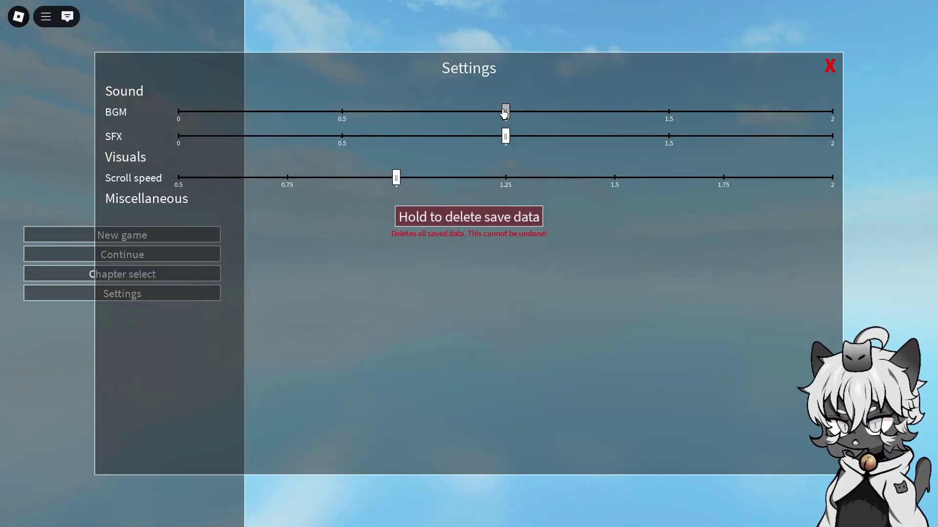
left_click(833, 66)
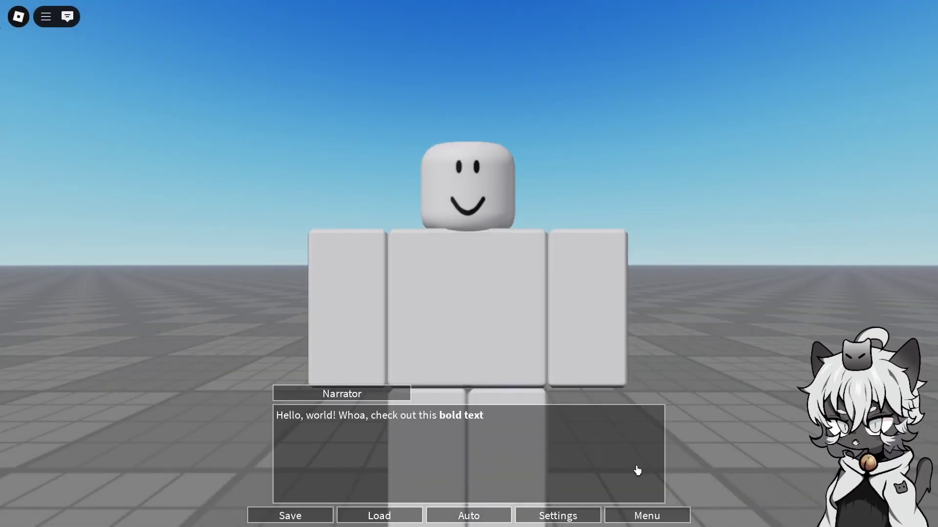
Step: Advance the opening narration and pick Red as the favourite colour
left_click(599, 467)
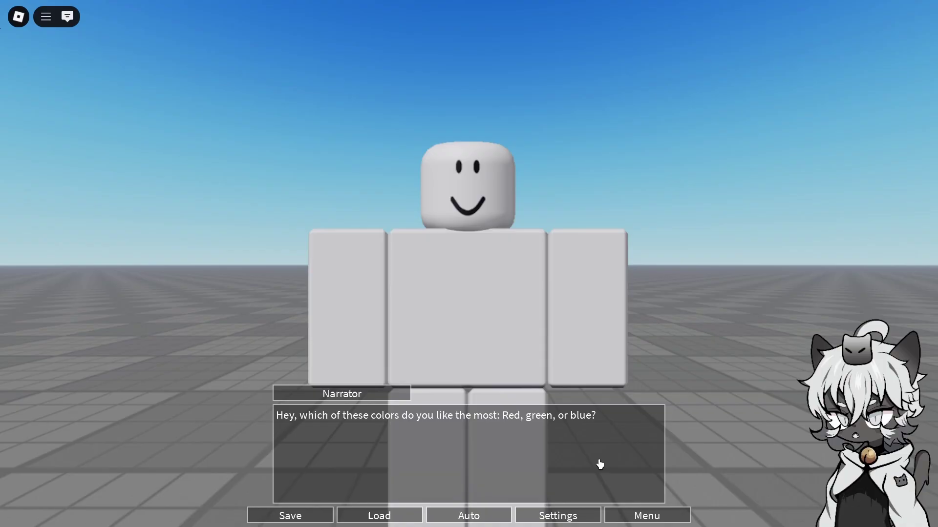
left_click(577, 456)
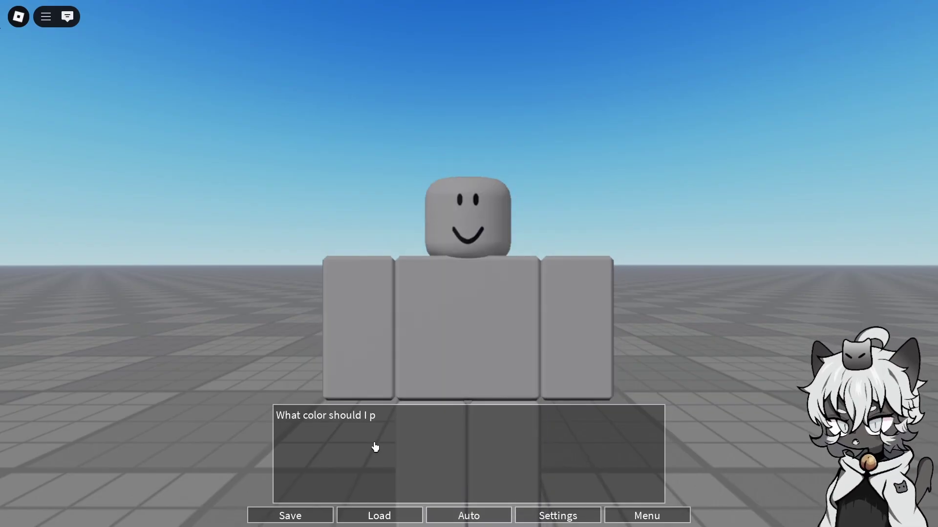
left_click(428, 442)
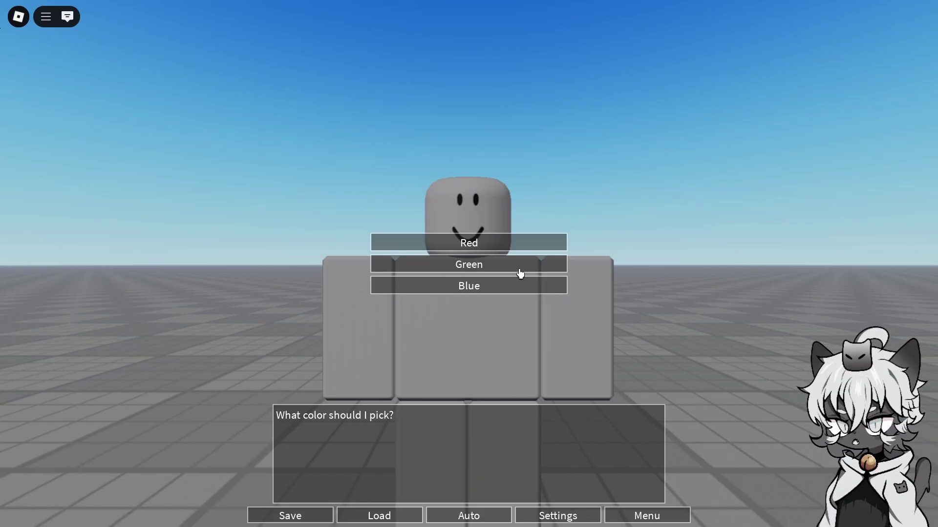
left_click(526, 242)
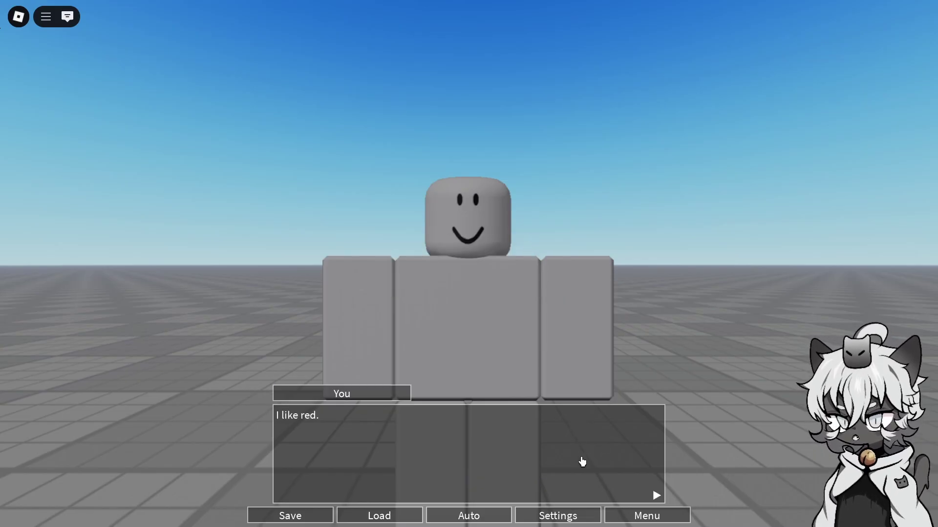
Step: Continue through the curtains and 'Whoa!' lines to the narrator's 'We gotta get out of here!'
left_click(582, 462)
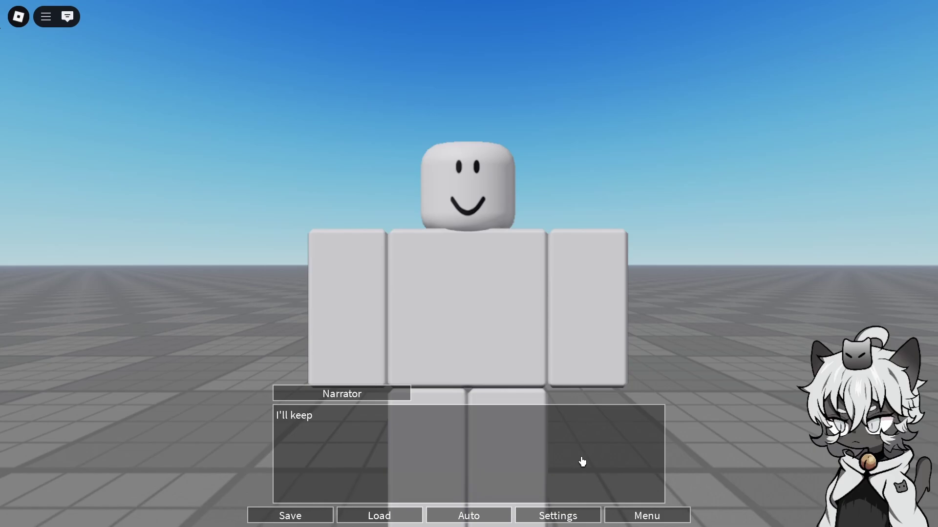
left_click(582, 462)
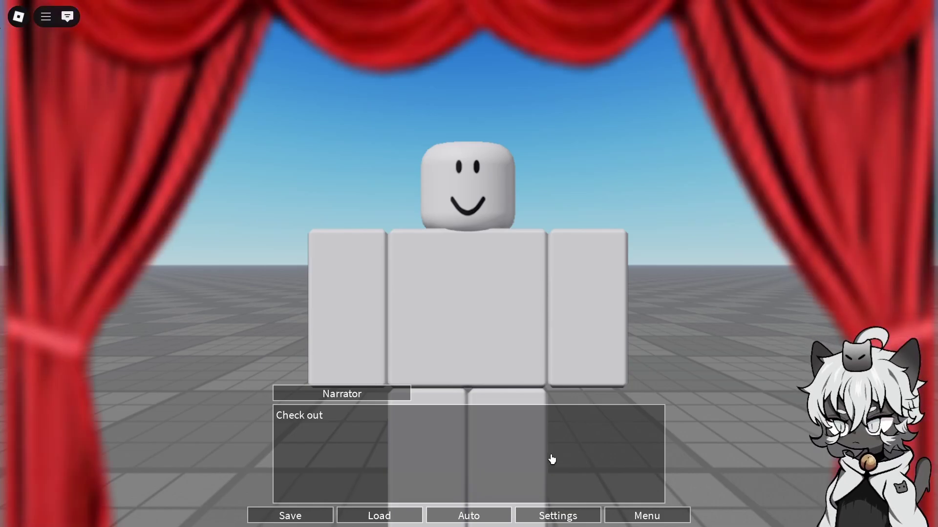
left_click(408, 461)
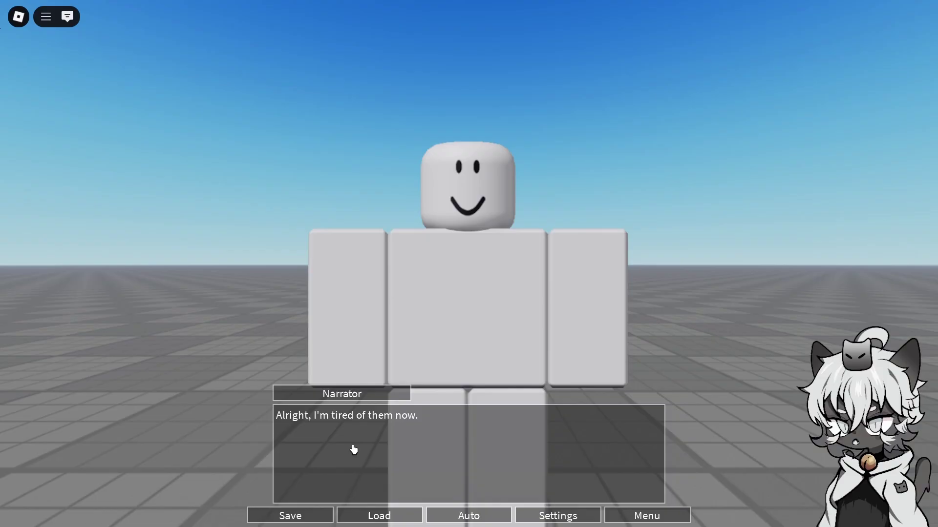
left_click(409, 451)
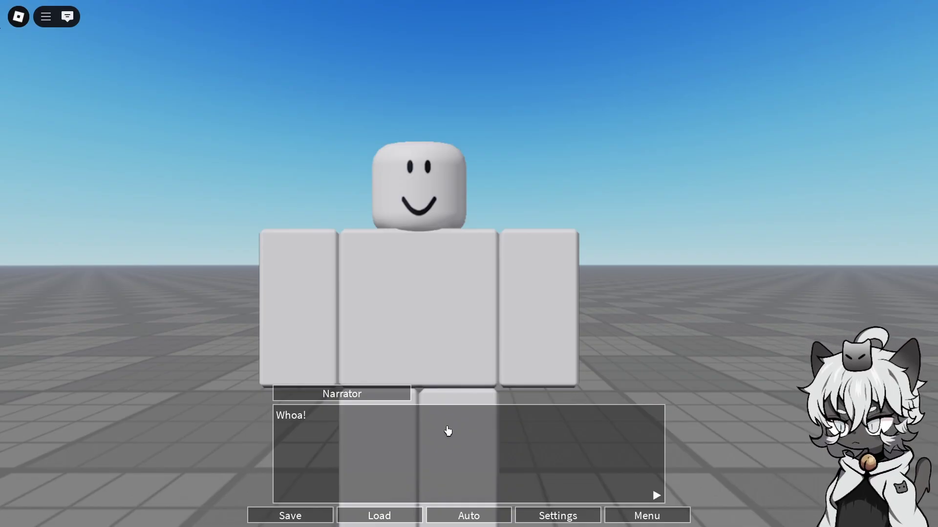
left_click(447, 431)
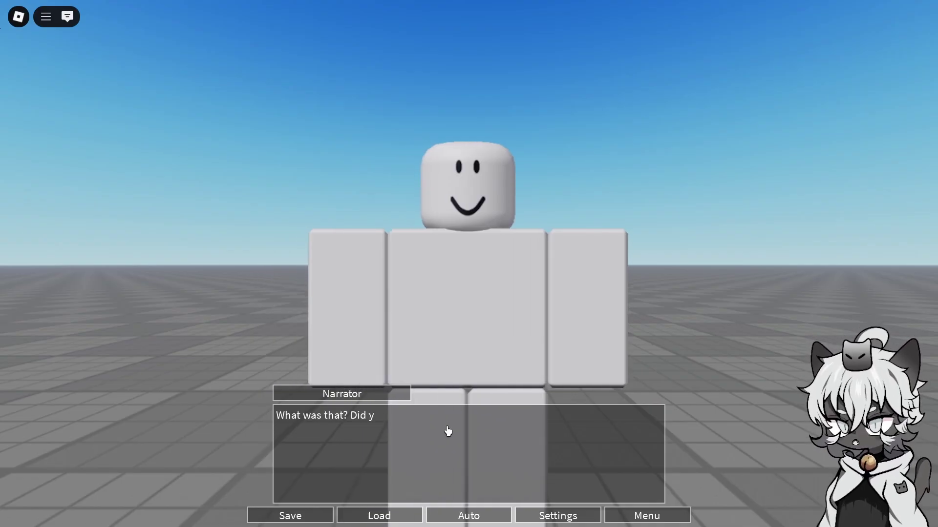
left_click(493, 463)
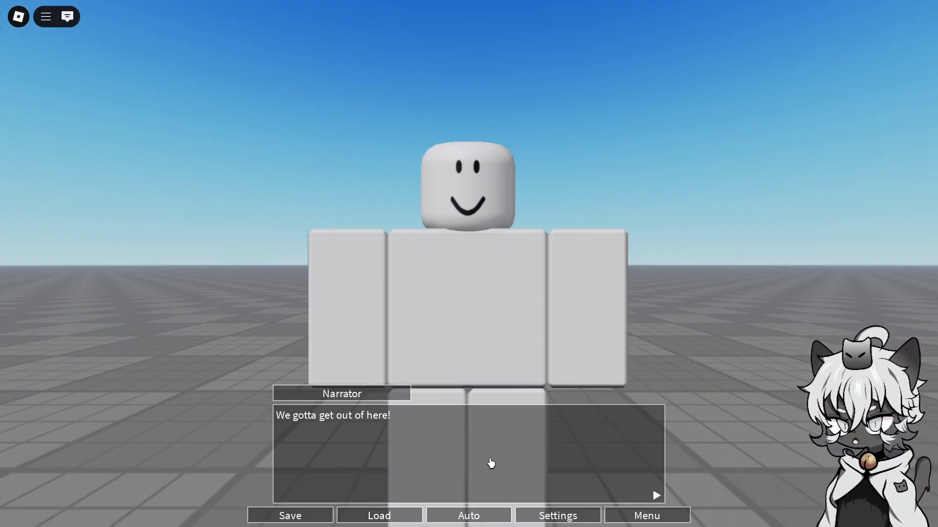
Step: Advance through the exit corridor scene as The First Noob and Carter meet and the challenge is issued
left_click(491, 463)
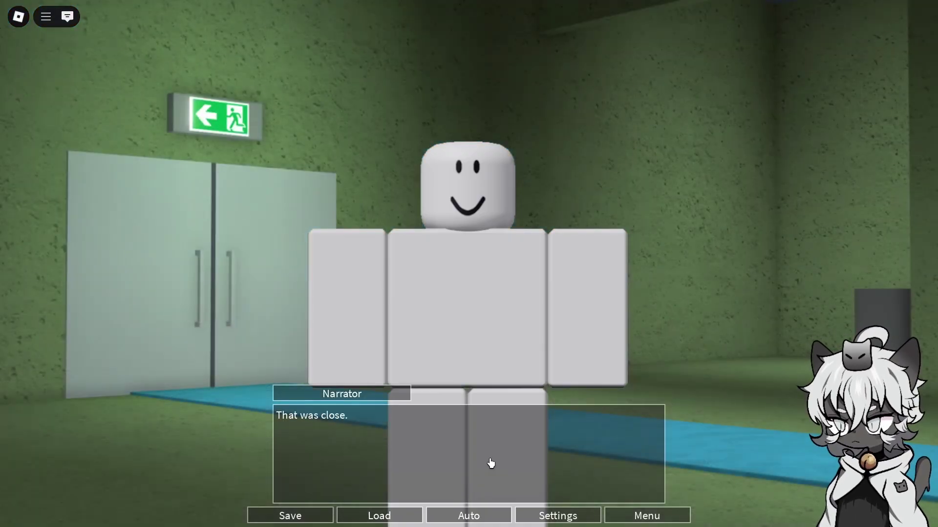
left_click(505, 467)
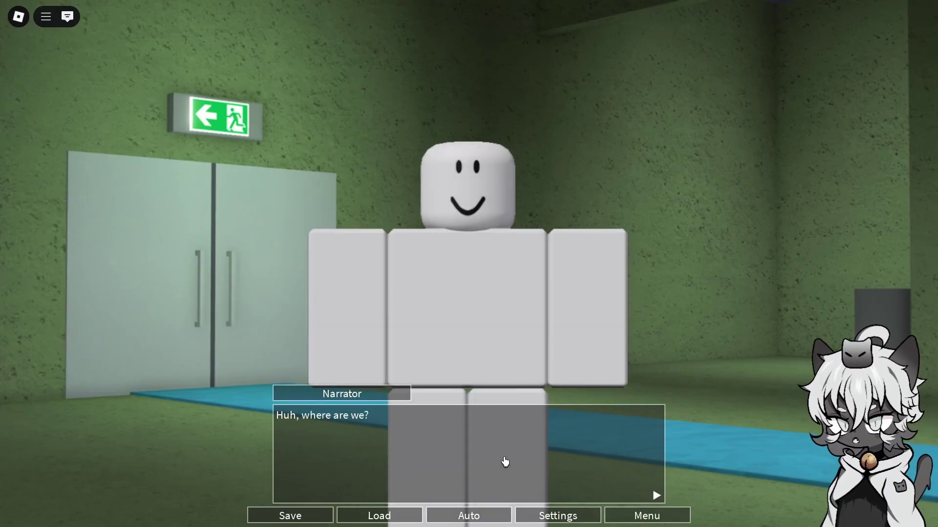
left_click(505, 462)
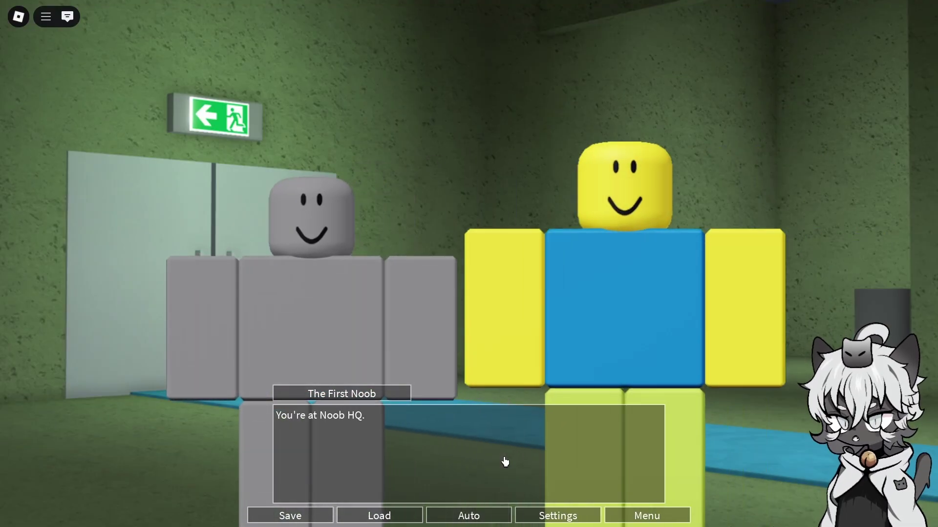
left_click(505, 462)
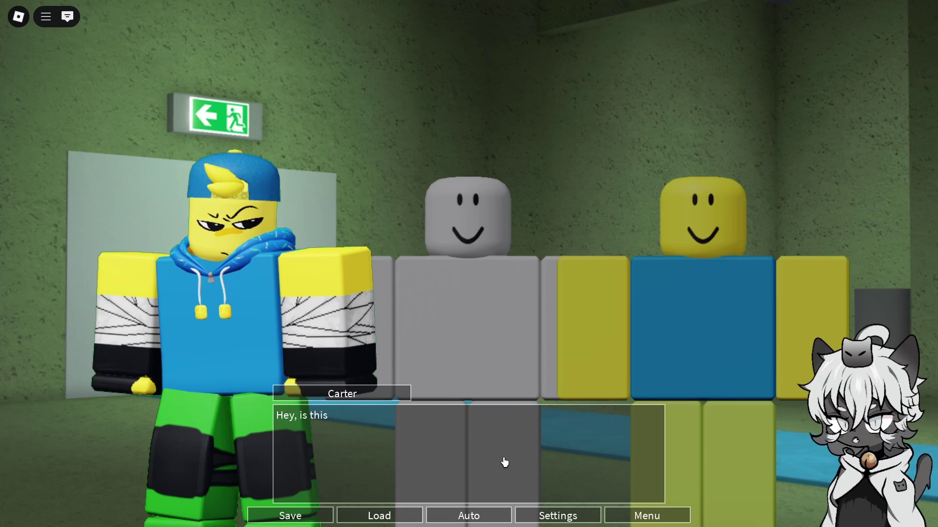
left_click(505, 462)
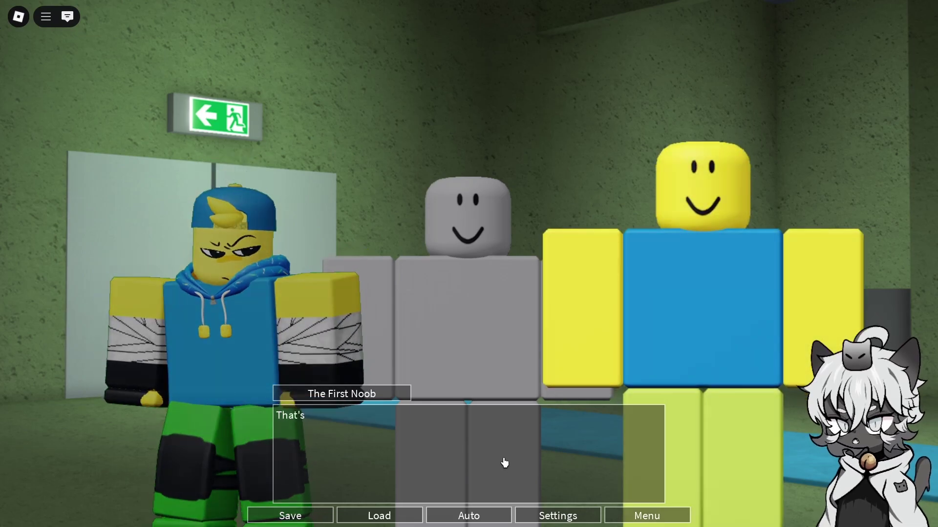
left_click(505, 462)
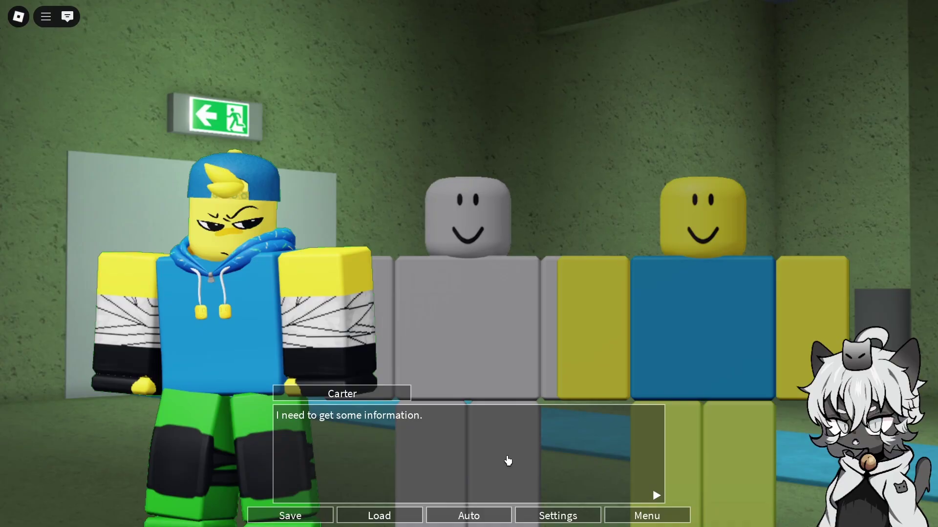
left_click(507, 461)
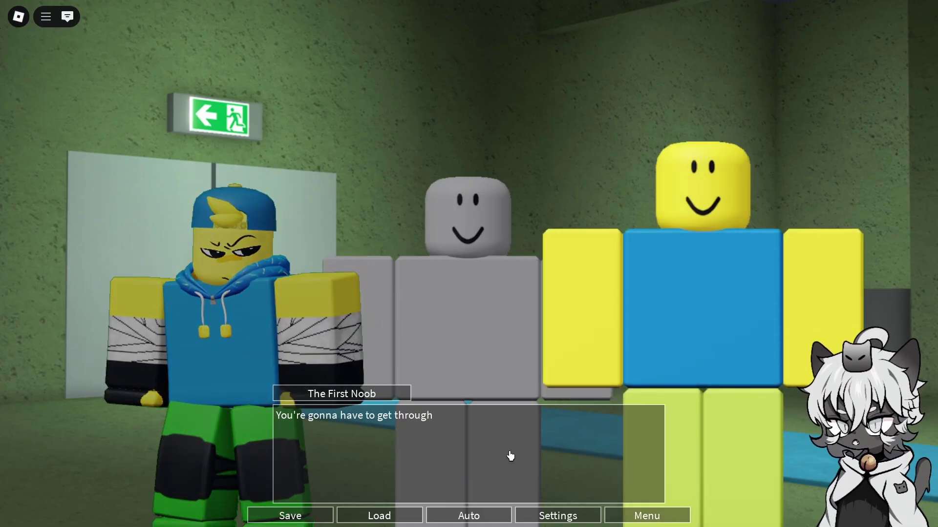
Step: Continue through 'Bring it on', the fight, Carter's 'Owww' and the favourite colour reminder
left_click(586, 464)
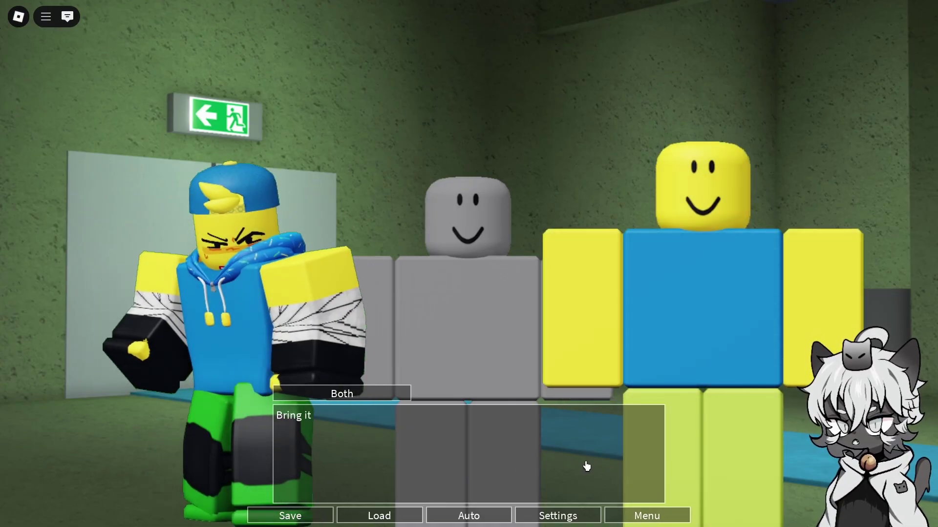
left_click(585, 468)
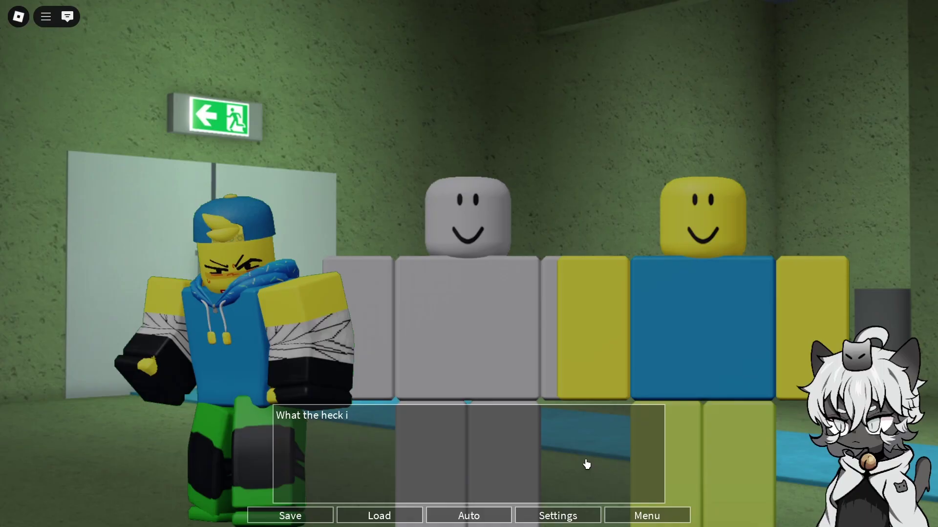
left_click(587, 464)
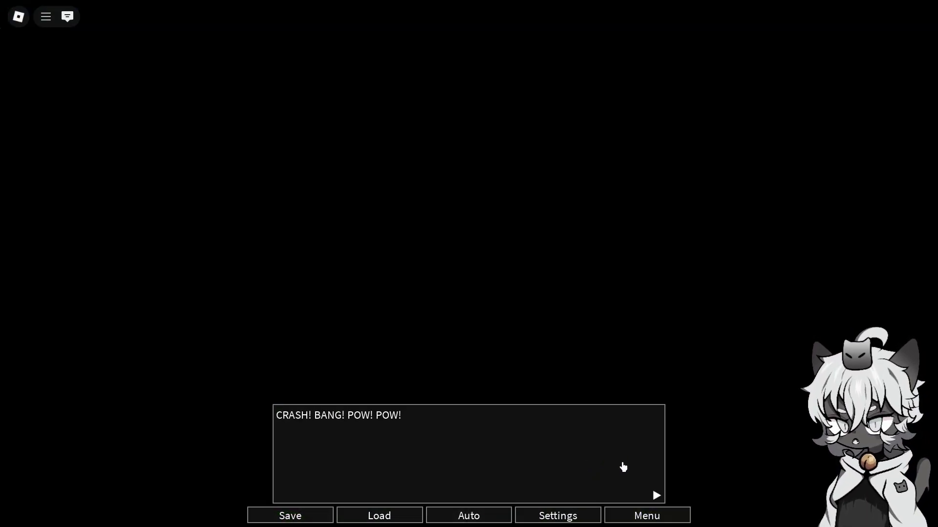
left_click(622, 466)
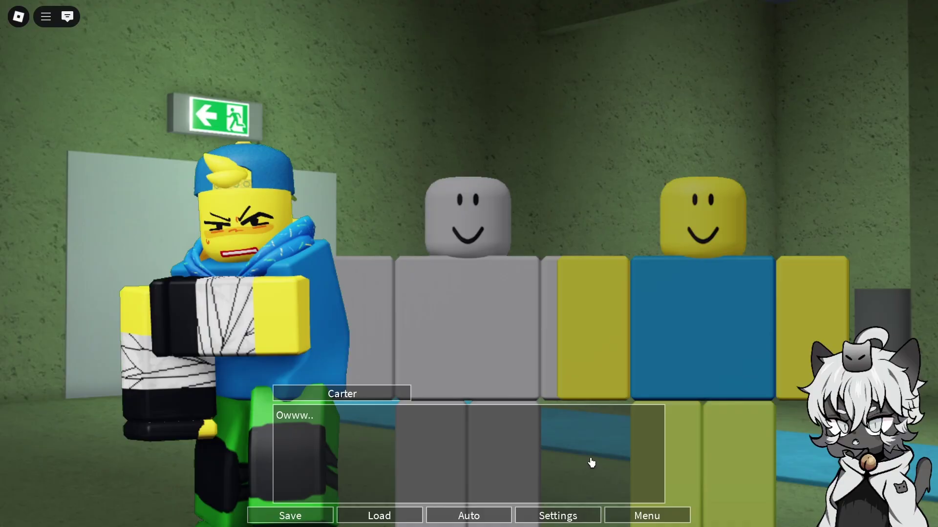
left_click(588, 462)
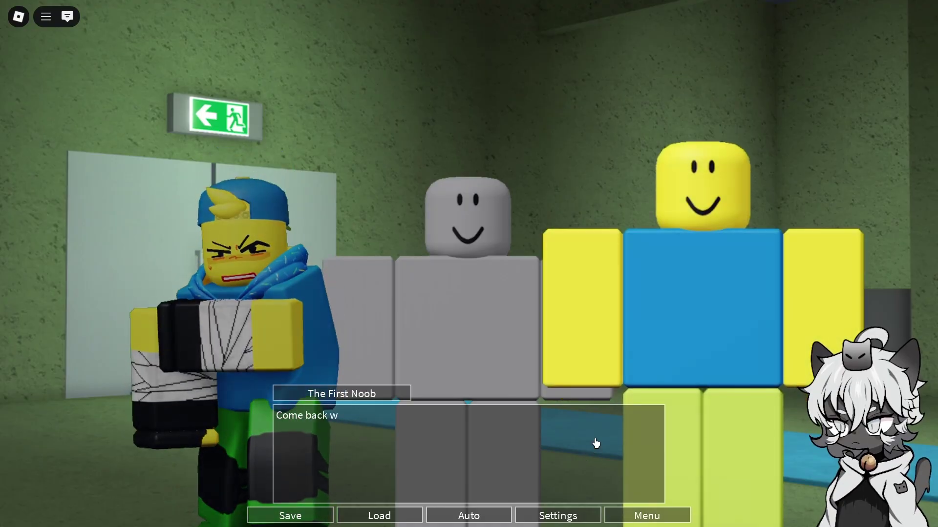
left_click(587, 464)
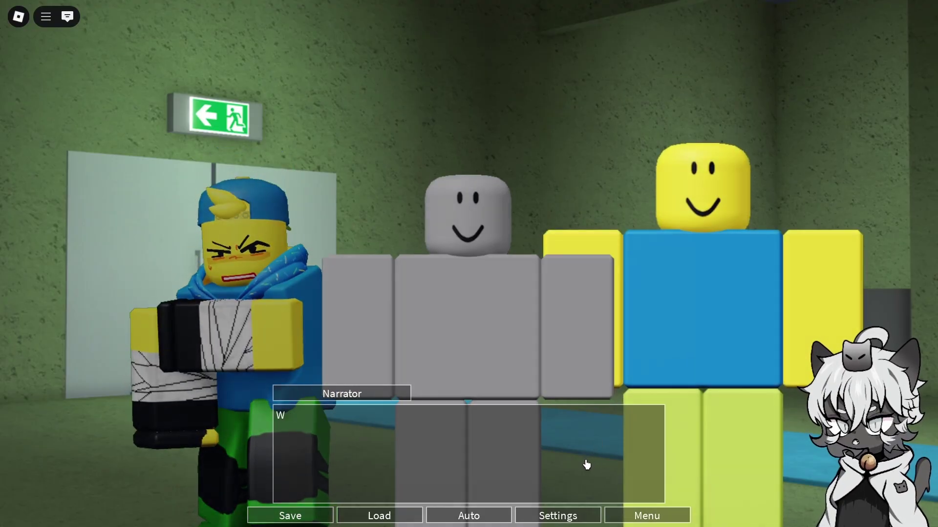
left_click(580, 469)
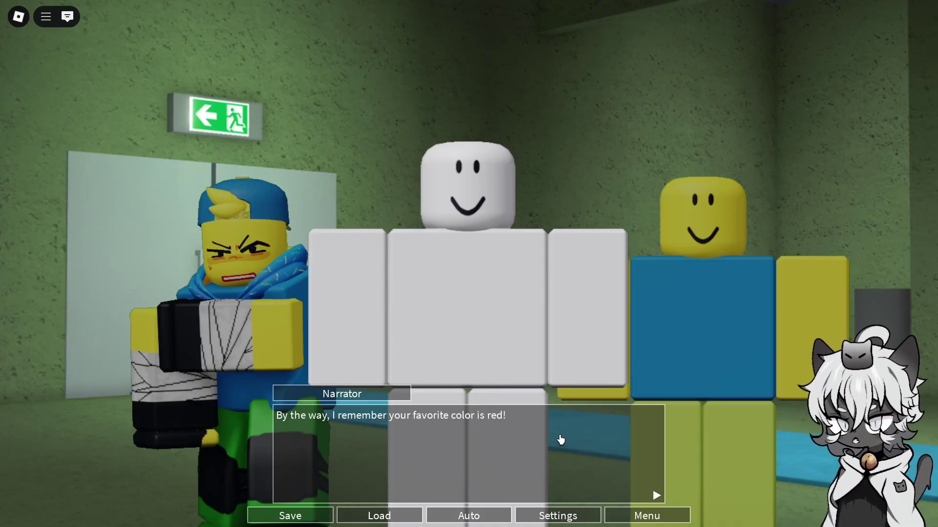
Step: Move to the baseplate scene and click the grey character when prompted
left_click(560, 440)
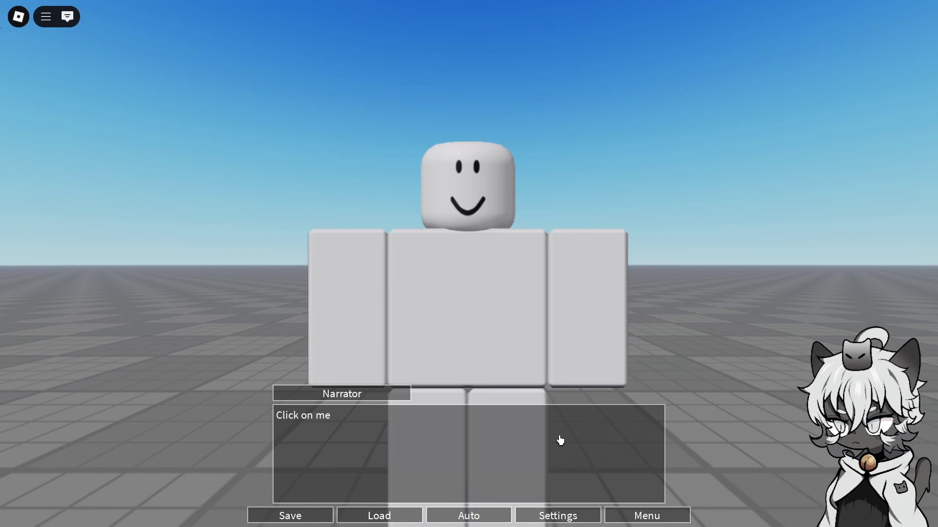
left_click(443, 416)
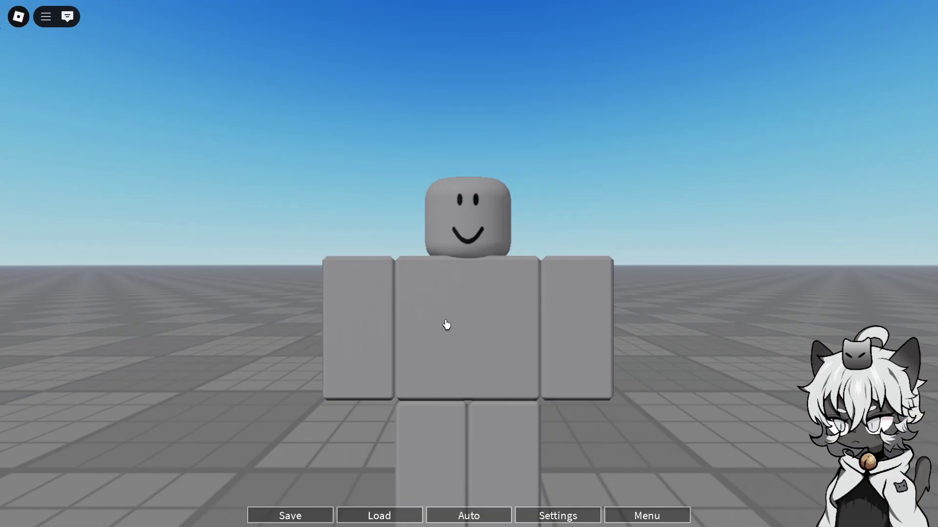
left_click(465, 246)
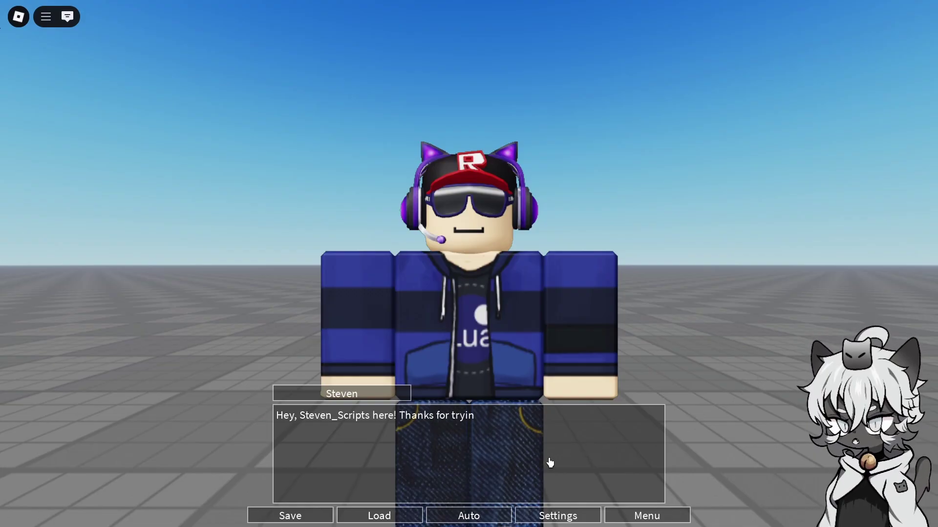
Step: Advance the creator's thank-you messages to the 'send you back to chapter 1' line
left_click(564, 456)
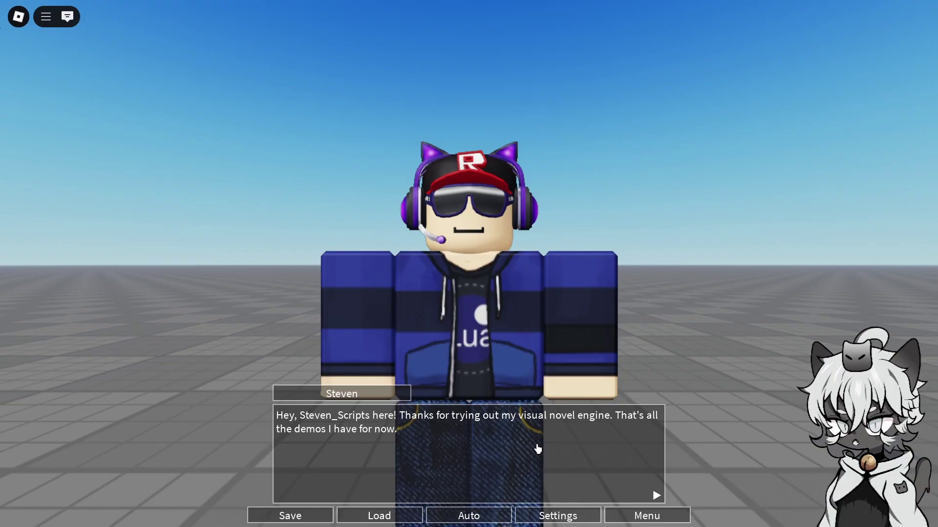
left_click(537, 449)
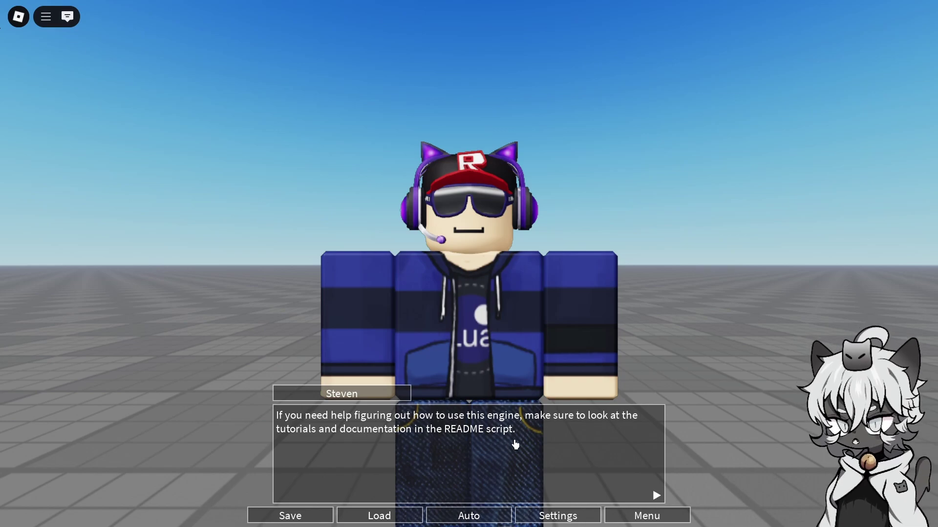
left_click(542, 443)
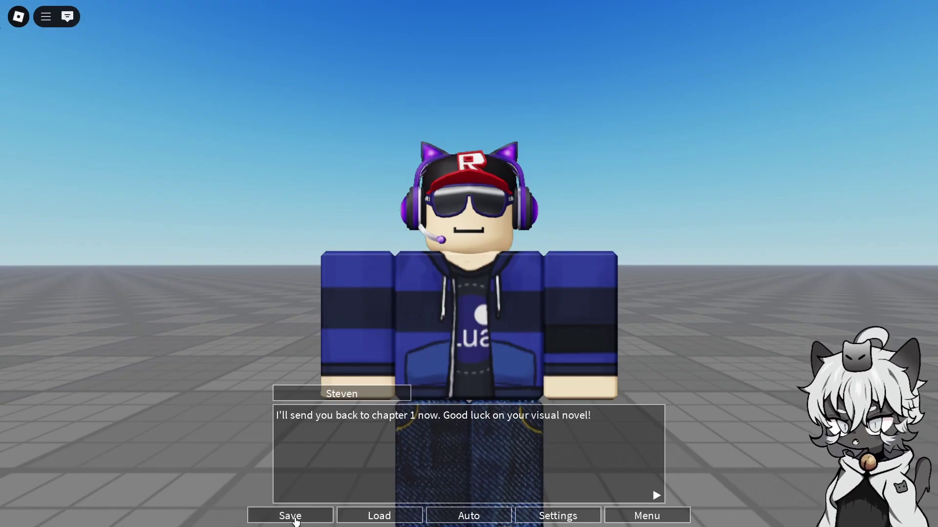
Step: Save the current progress into save slot 2
left_click(296, 519)
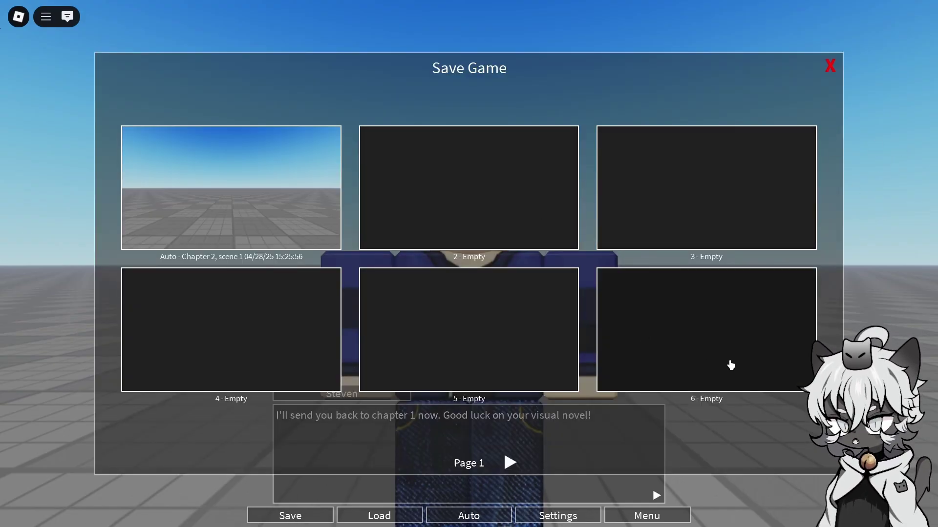
left_click(445, 186)
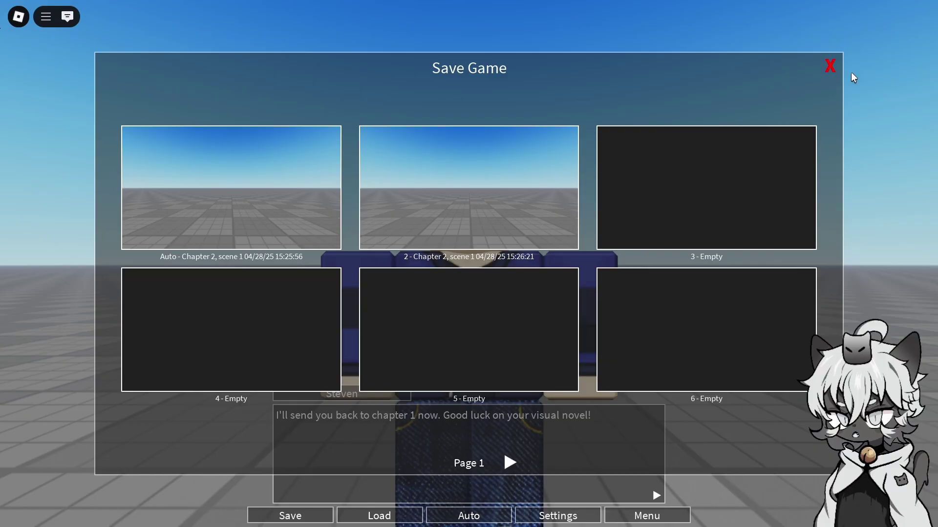
left_click(832, 69)
Step: Open the slot 2 save for loading, then cancel and close the load panel
left_click(390, 519)
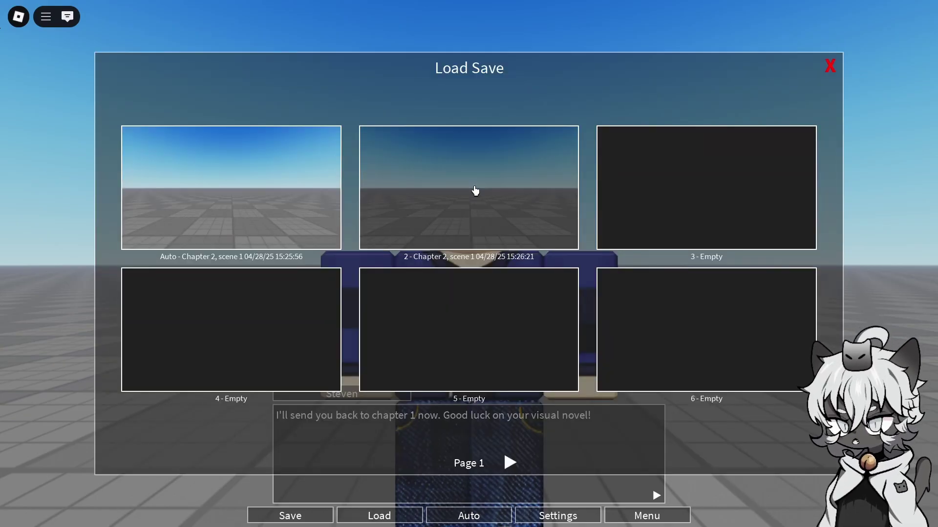
left_click(475, 192)
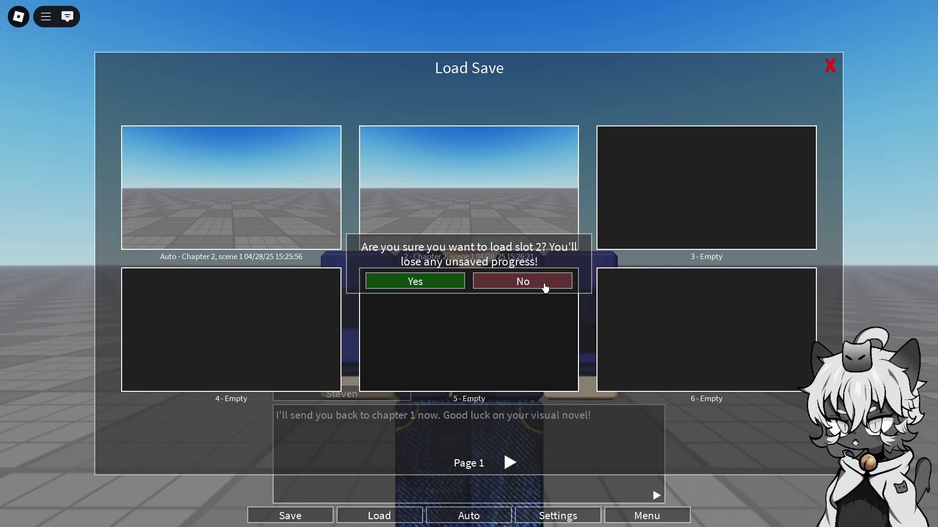
left_click(543, 284)
left_click(831, 65)
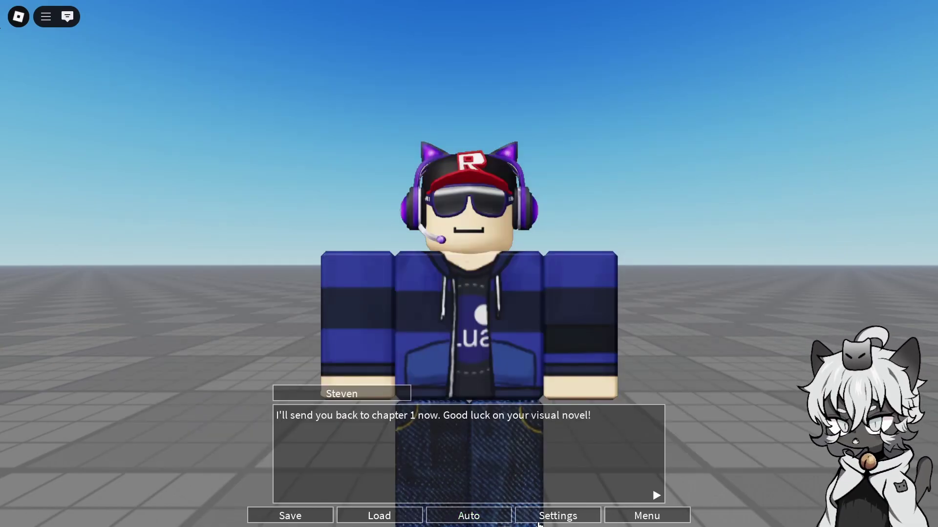
Step: View the game settings, then return to the main menu and confirm
left_click(537, 518)
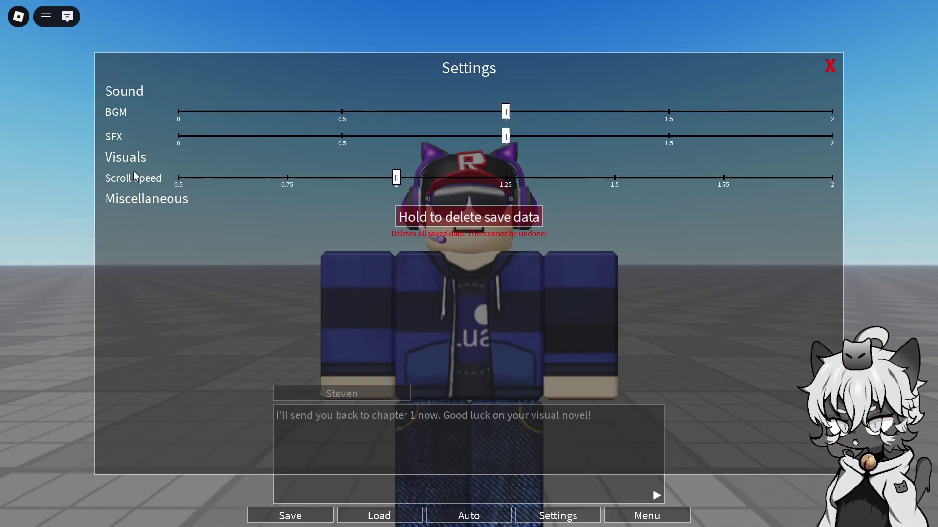
left_click(830, 65)
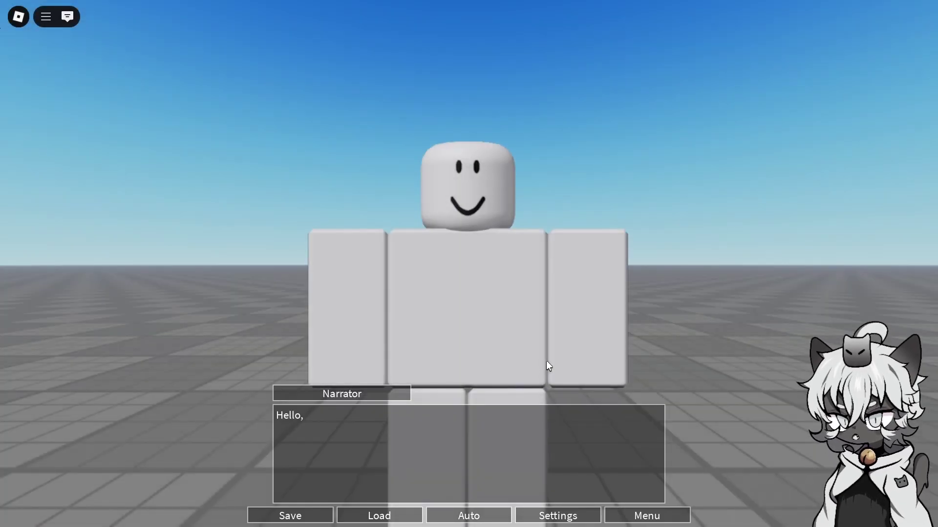
left_click(643, 514)
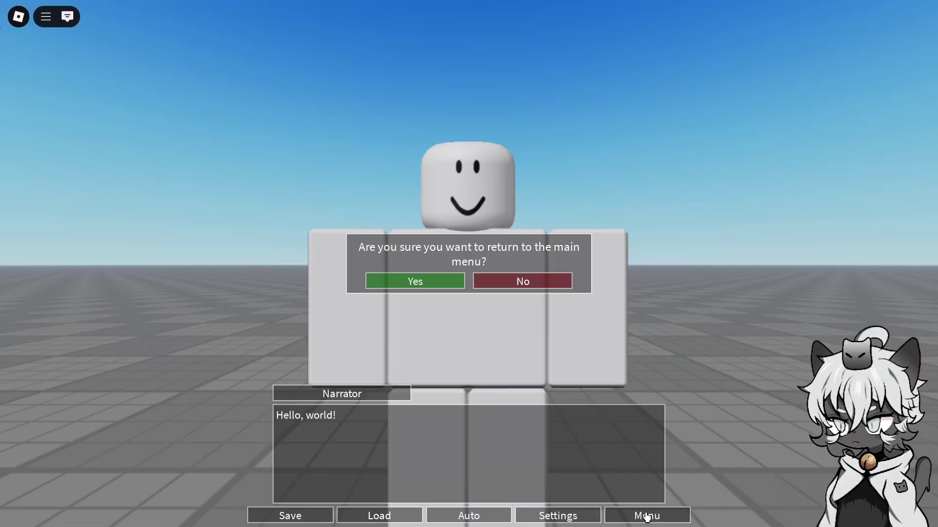
left_click(425, 281)
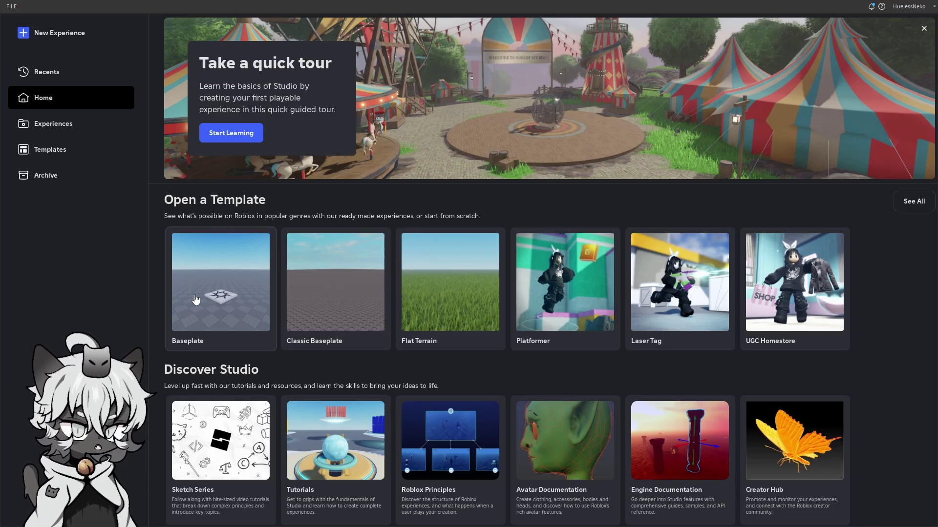
Step: Start a Baseplate place and insert Steven's Visual Novel Engine from the Toolbox
left_click(236, 292)
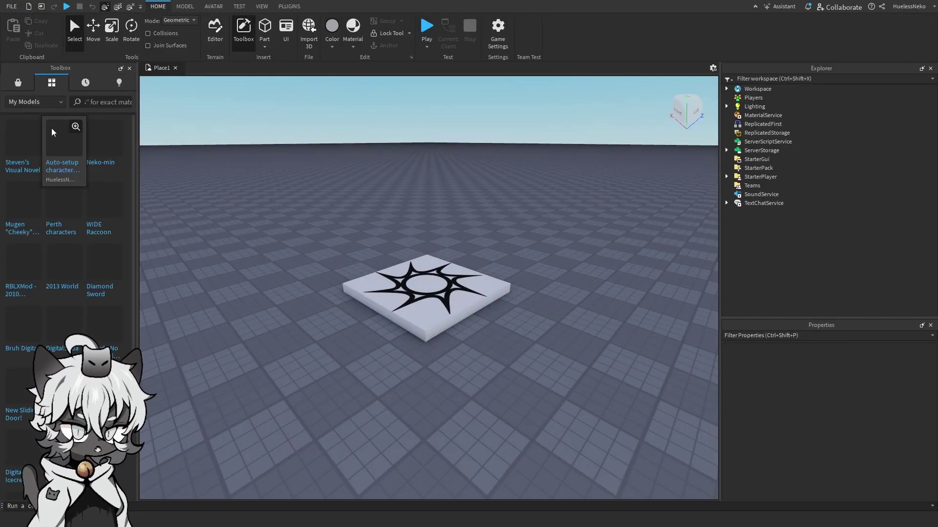
left_click(22, 141)
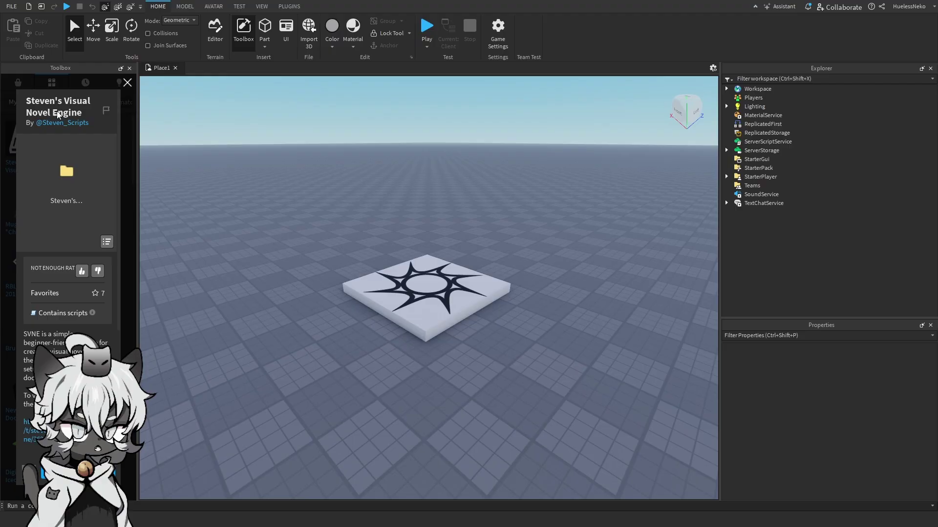
right_click_drag(259, 358, 126, 481)
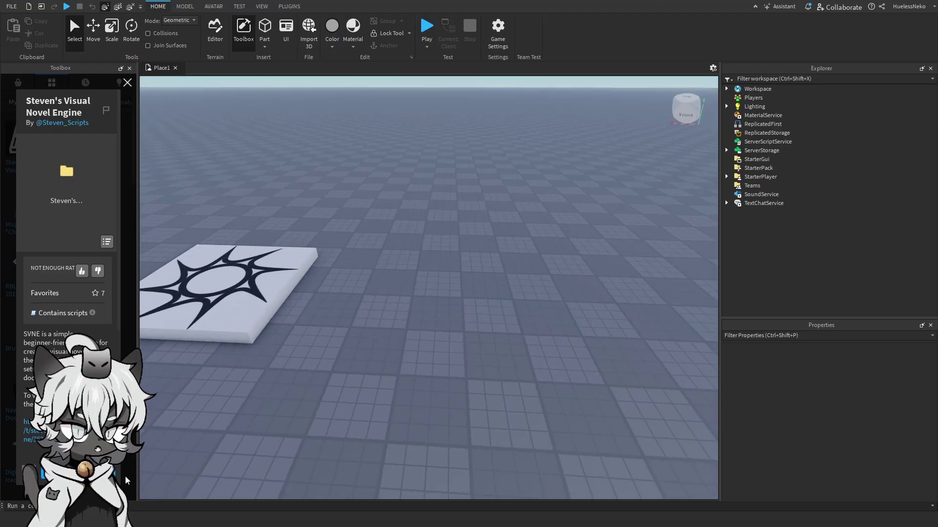
left_click(78, 472)
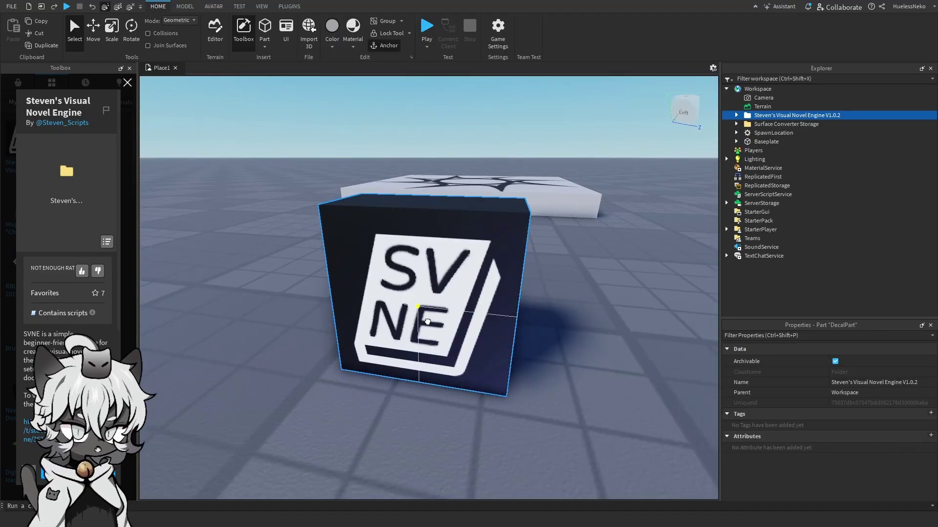
Step: Move the SVNE logo box across the baseplate, focus on it, and inspect DecalPart
left_click_drag(450, 324, 415, 271)
key("f")
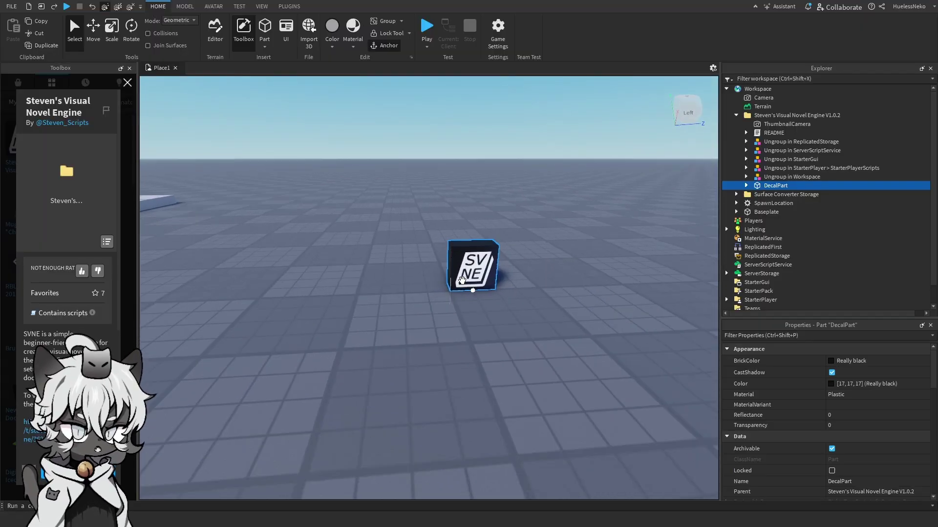
left_click(746, 185)
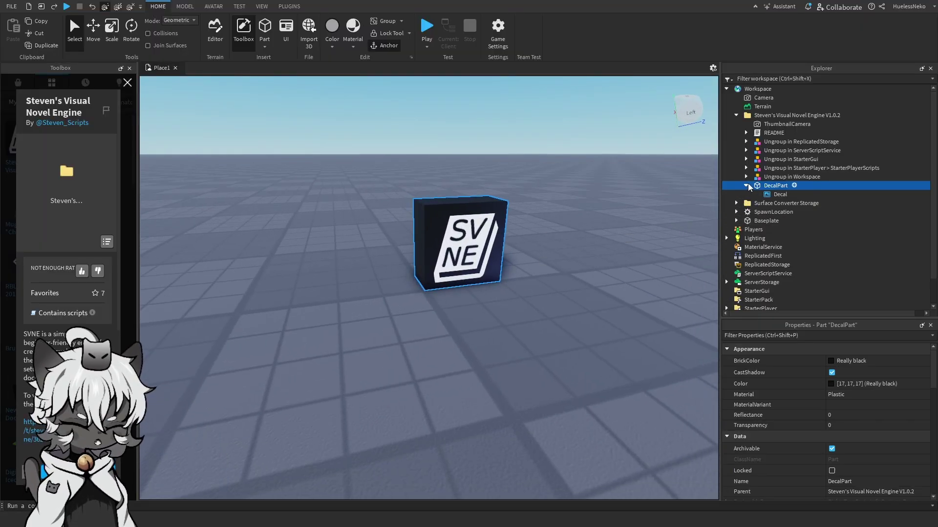
left_click(746, 186)
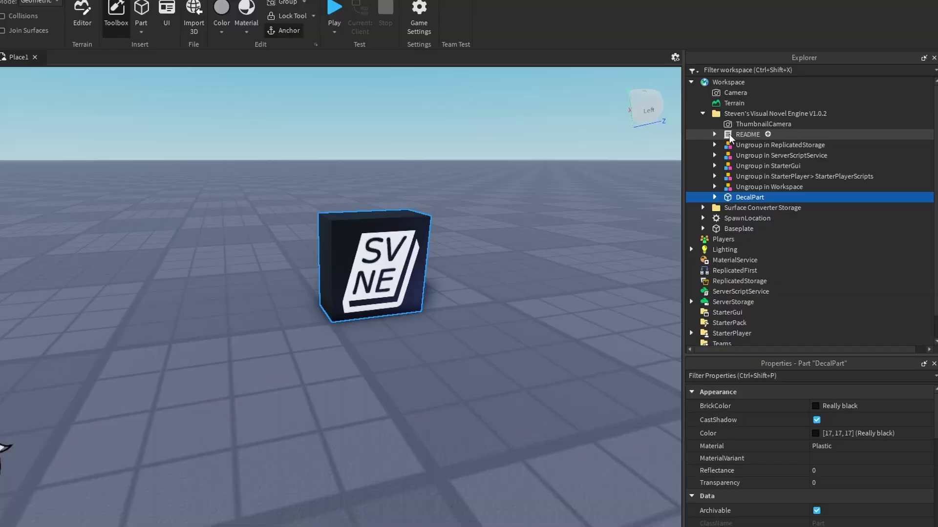
Step: Move and ungroup the ReplicatedStorage and ServerScriptService models into remotes, shared and vnRunnerServer
left_click(708, 149)
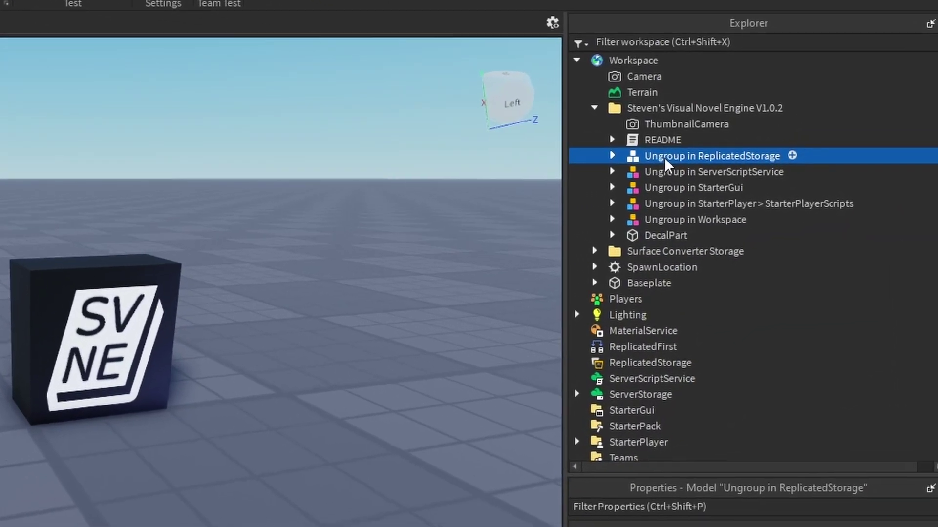
left_click_drag(611, 154, 610, 397)
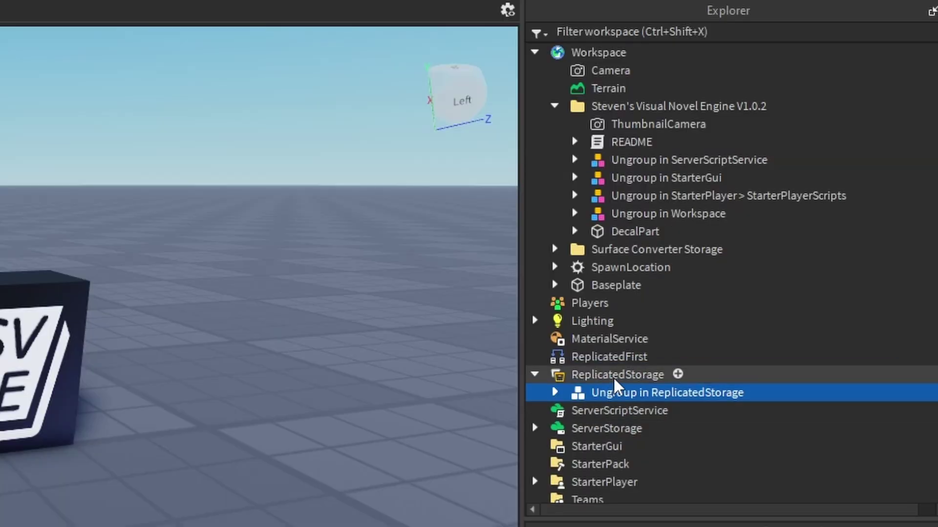
key("ctrl+u")
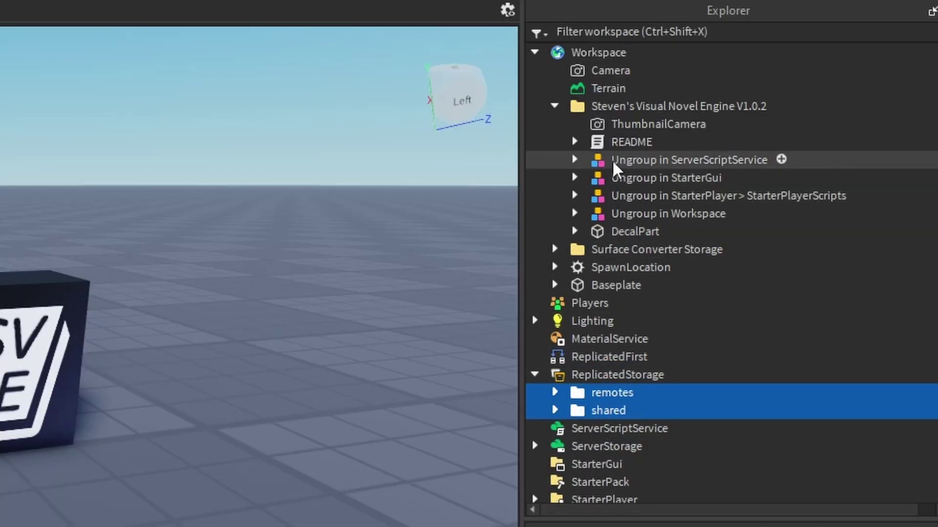
left_click_drag(614, 162, 579, 422)
key("ctrl+u")
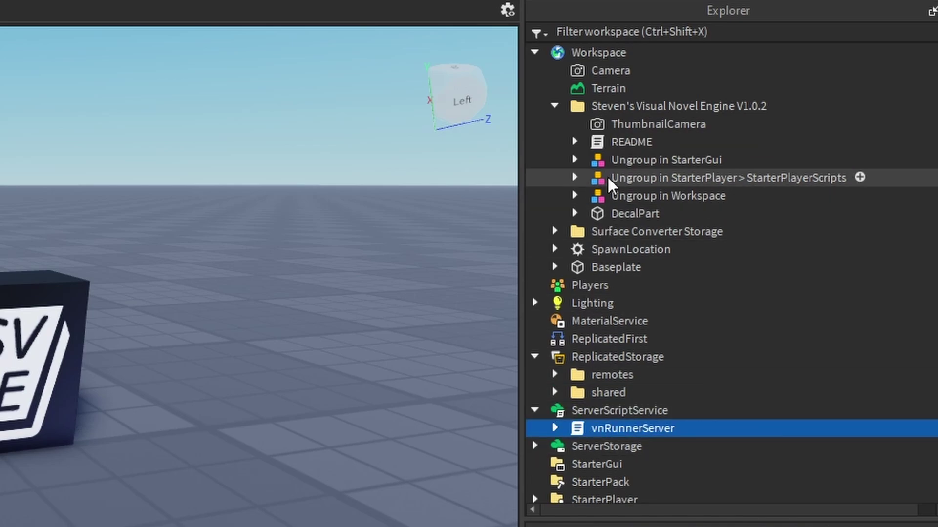
Step: Ungroup vnGui into StarterGui and move the player scripts model into StarterPlayerScripts
left_click_drag(613, 161, 580, 466)
key("ctrl+u")
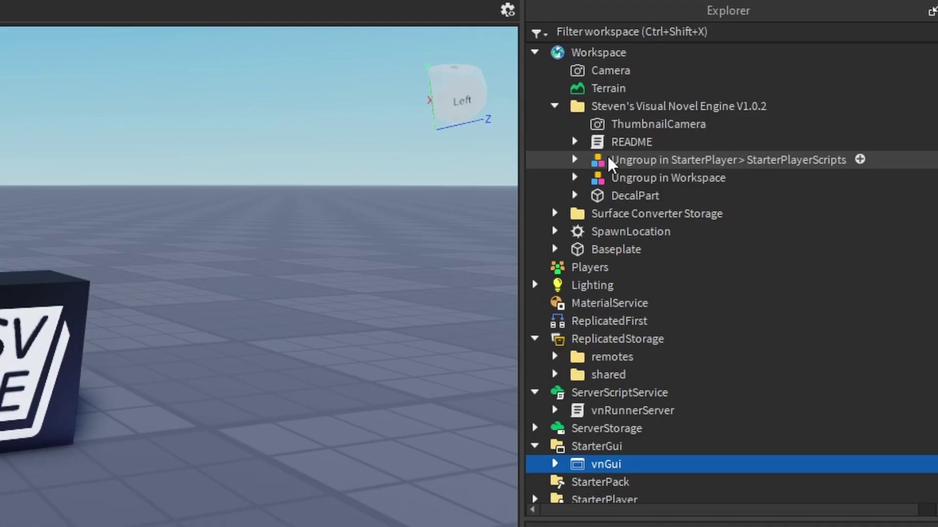
scroll(676, 391, "down", 2)
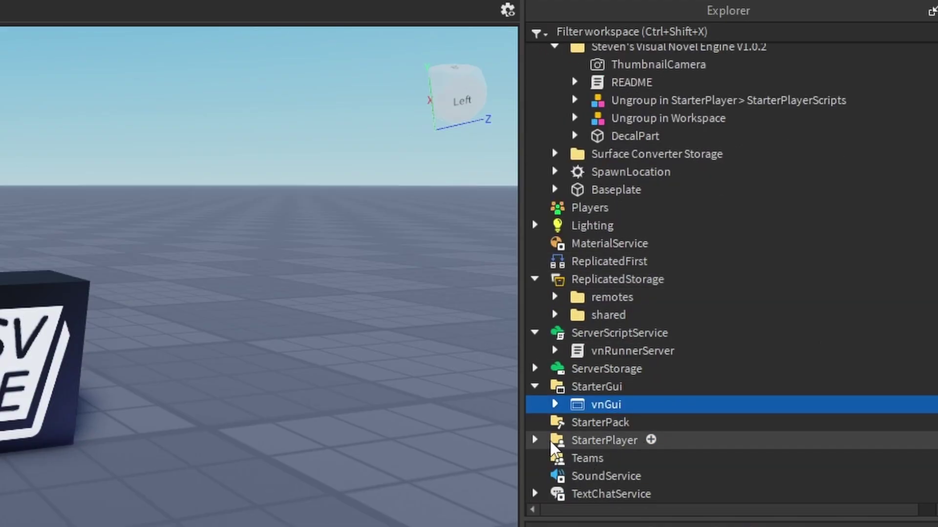
left_click(534, 440)
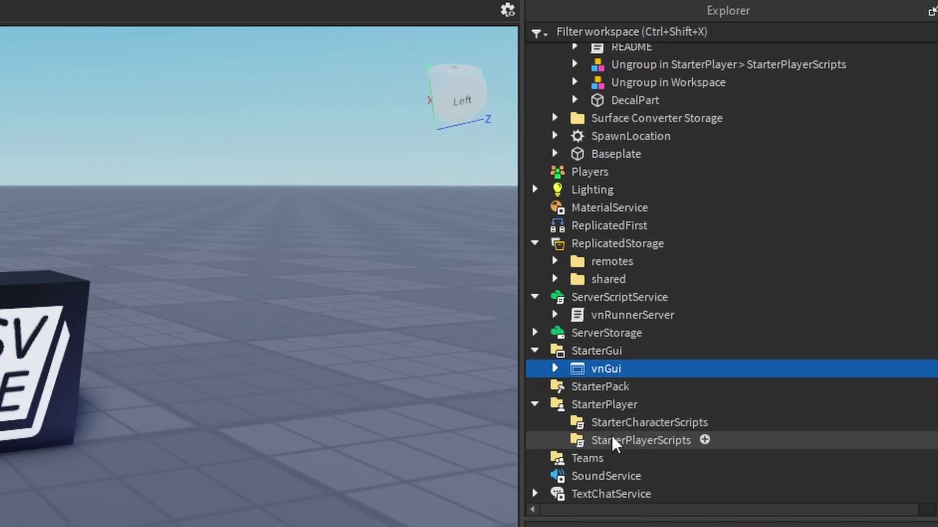
left_click_drag(605, 64, 612, 442)
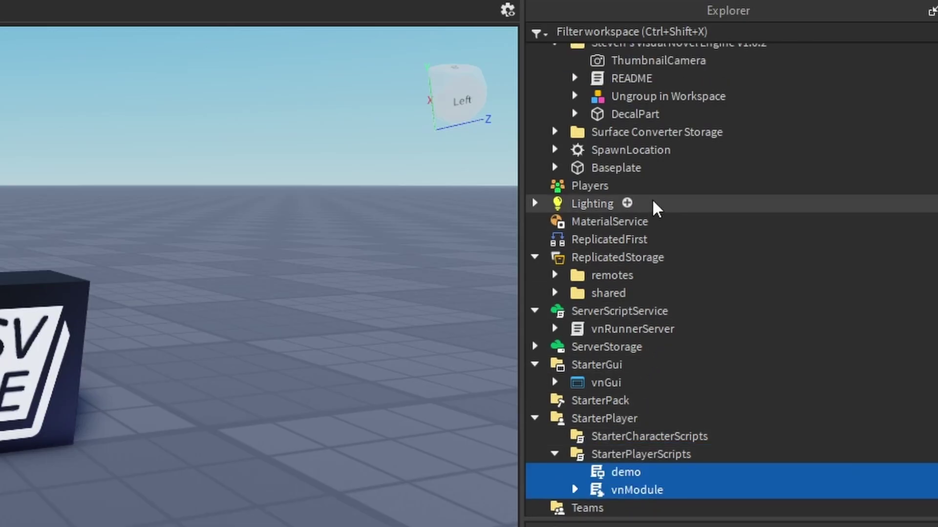
Step: Move the Workspace Ungroup model into Workspace and collapse ReplicatedStorage and StarterGui
scroll(757, 100, "up", 2)
left_click_drag(644, 166, 619, 57)
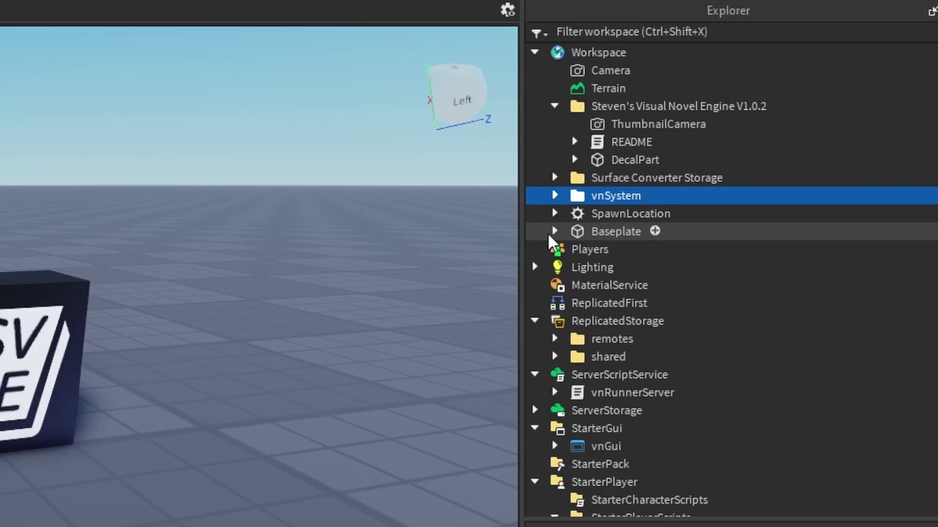
left_click(534, 321)
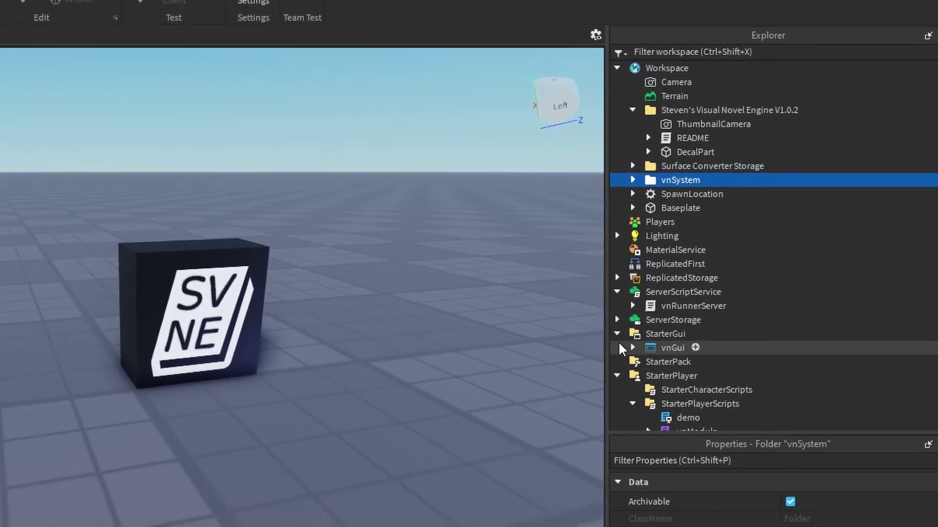
left_click(616, 334)
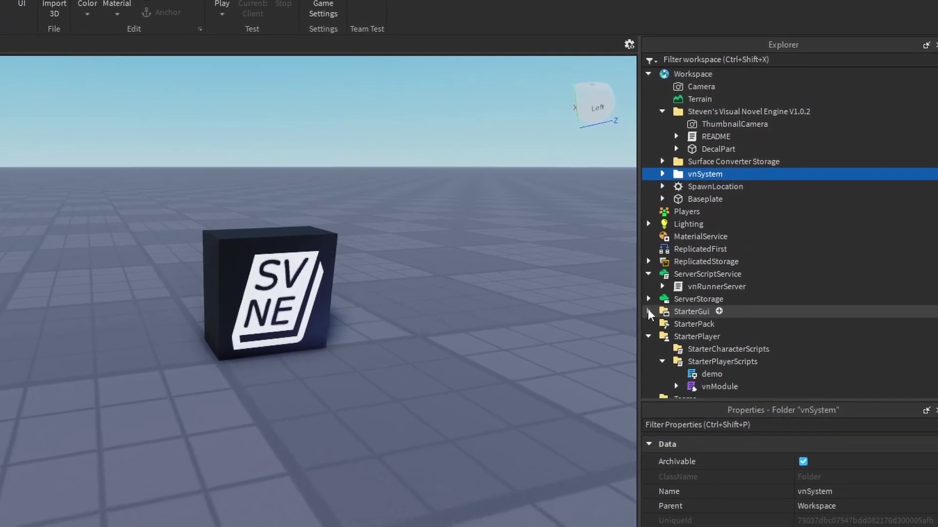
Step: Collapse the service folders and open the README's 'Making Your First Story' and 'Getting Started' tutorials
left_click(616, 376)
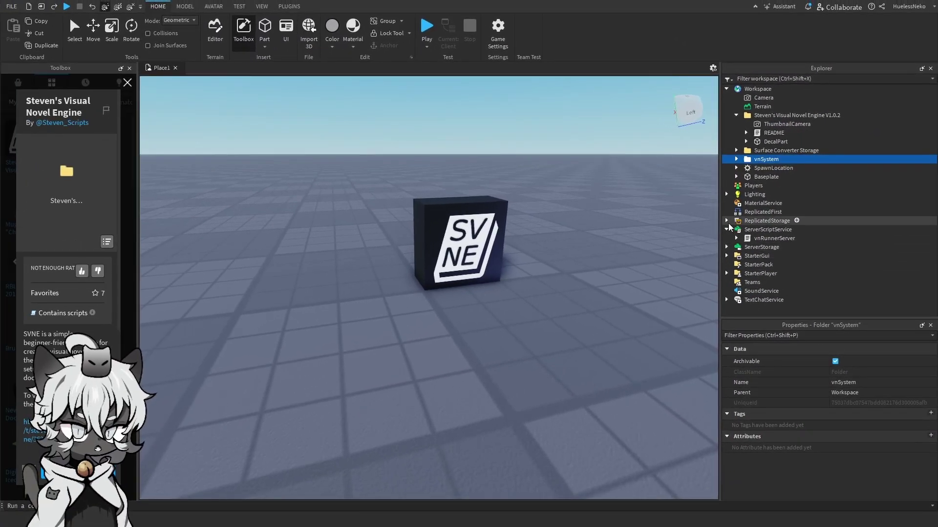
left_click(726, 229)
left_click(745, 133)
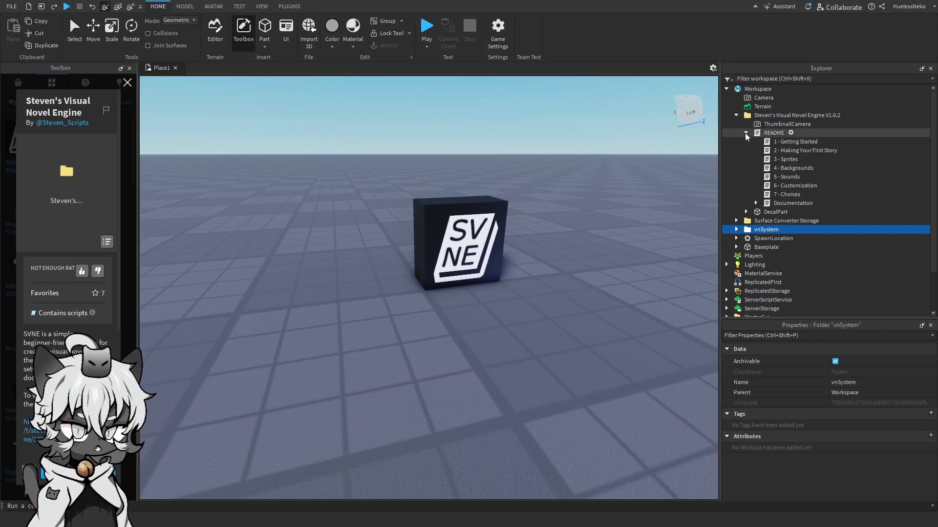
double_click(770, 152)
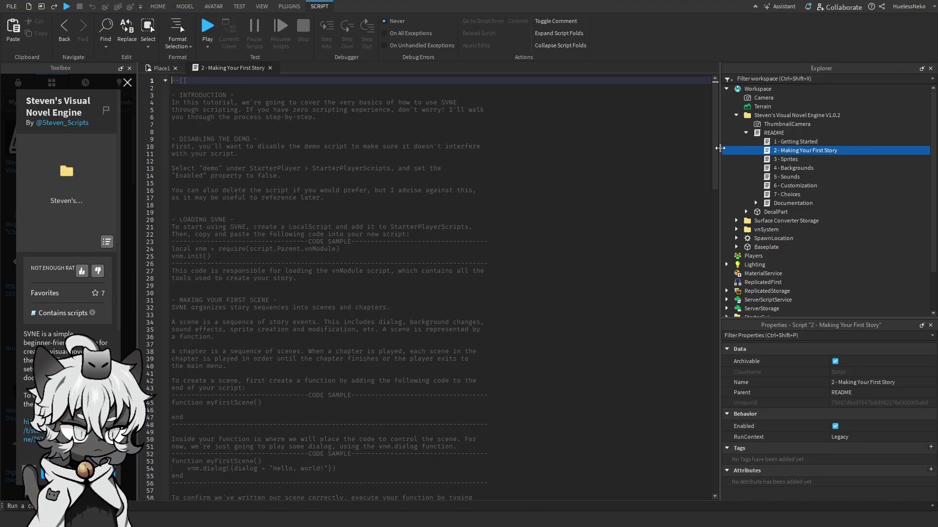
double_click(795, 141)
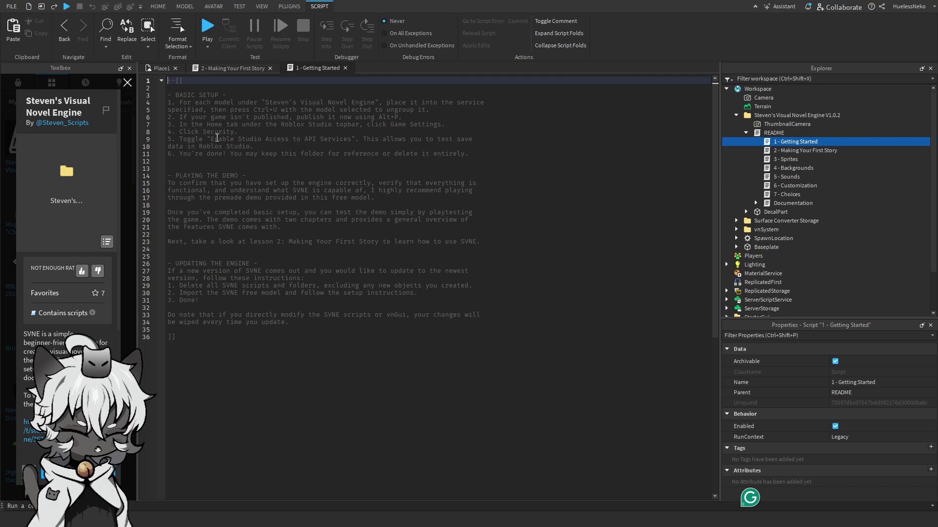
left_click(551, 248)
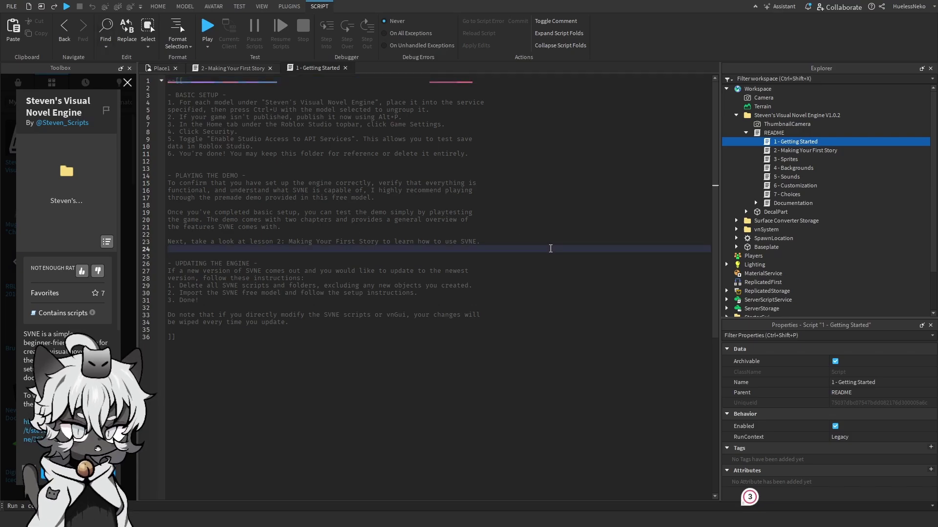
Step: Publish the place as the new game Untitled Game and dismiss the success message
key("alt+p")
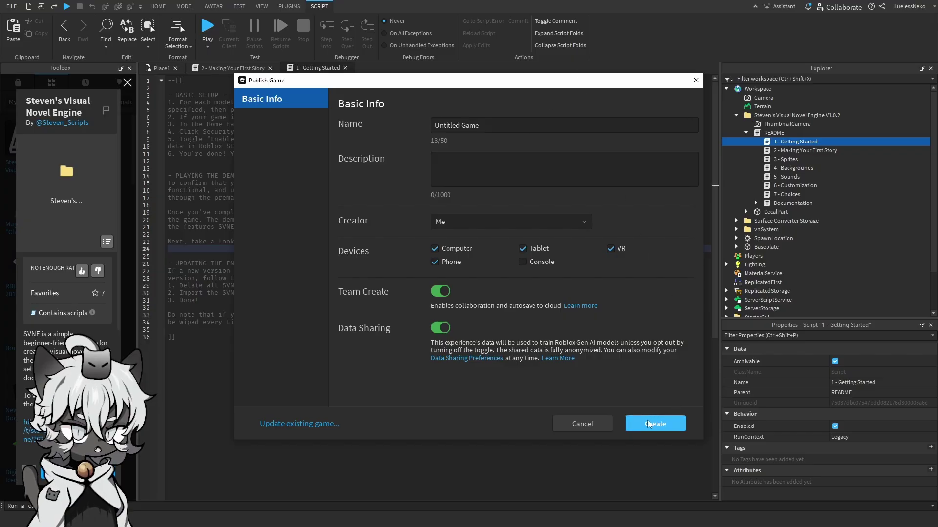
left_click(659, 424)
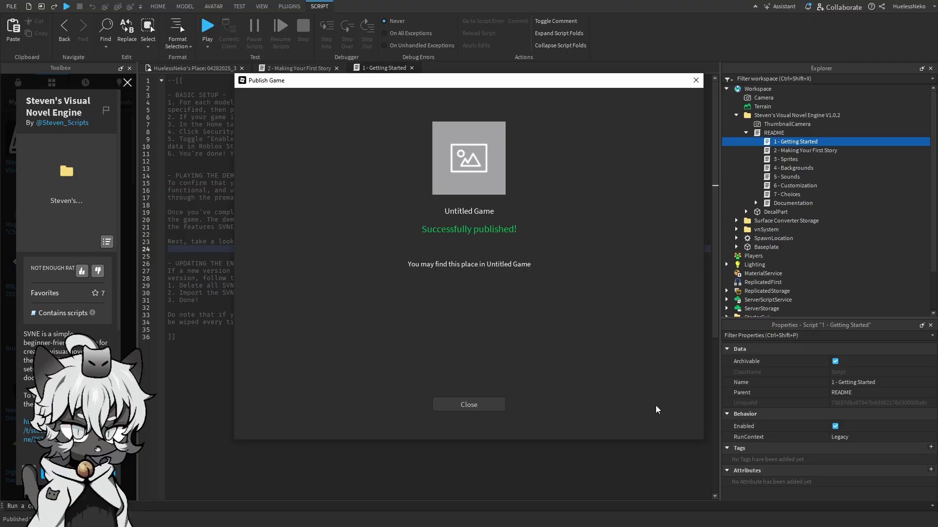
left_click(487, 406)
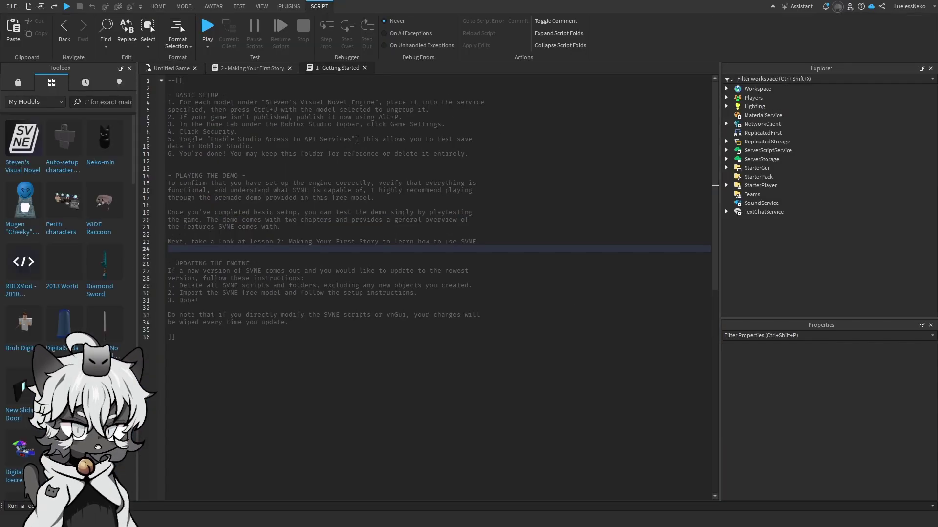
Step: Turn on Enable Studio Access to API Services in Game Settings > Security and save
left_click(161, 11)
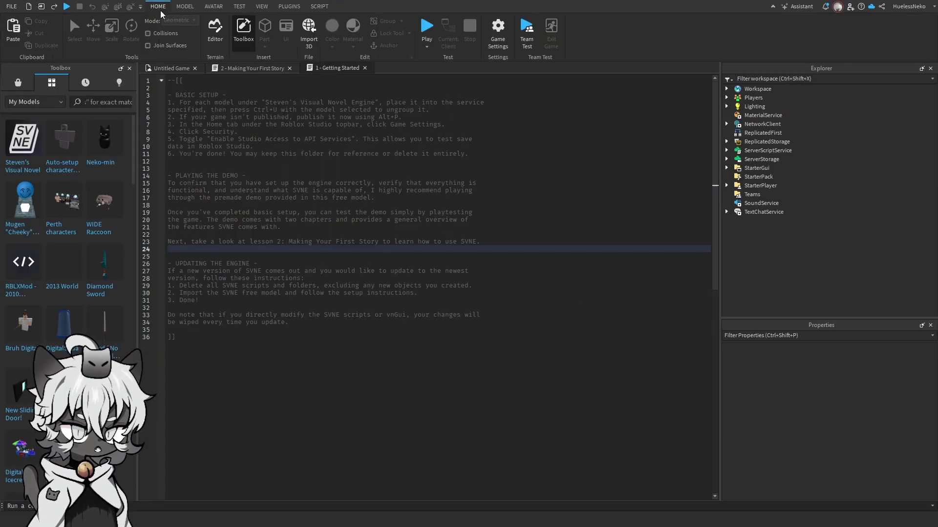
left_click(498, 32)
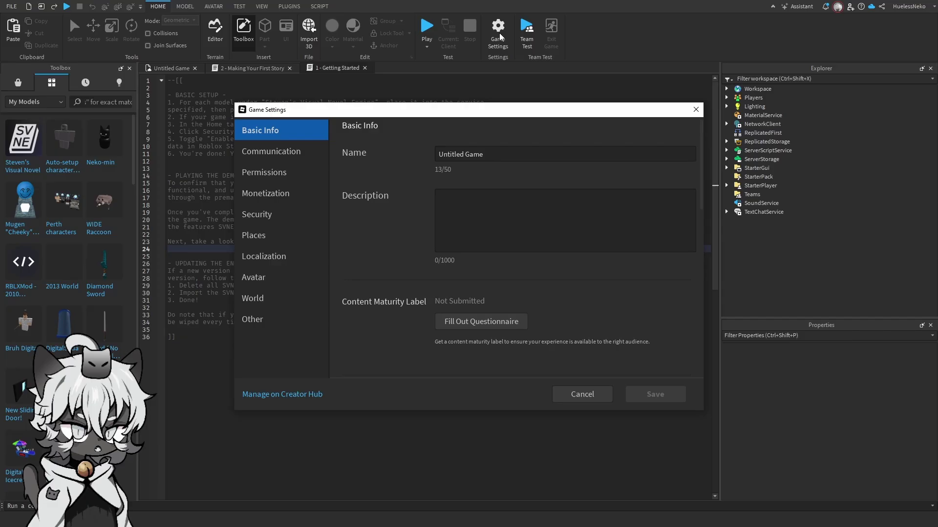
left_click(292, 221)
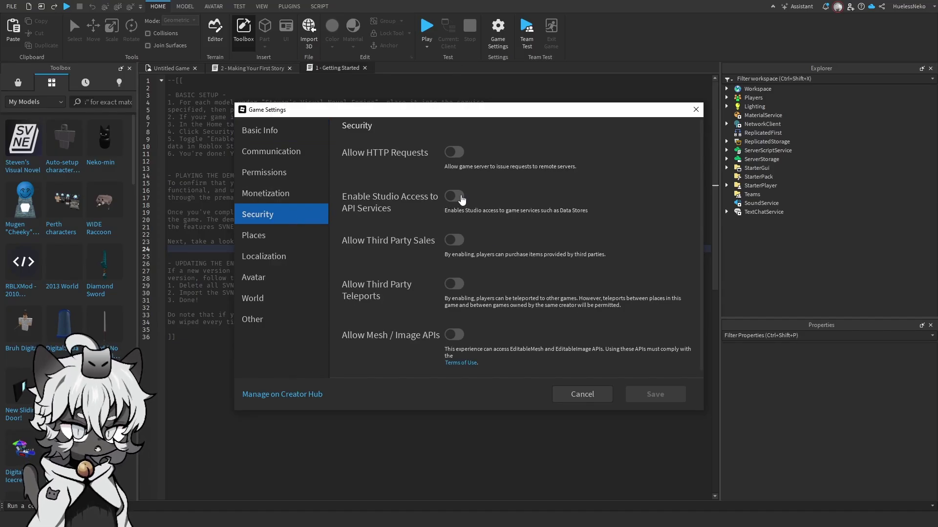
left_click(454, 197)
left_click_drag(499, 115, 655, 205)
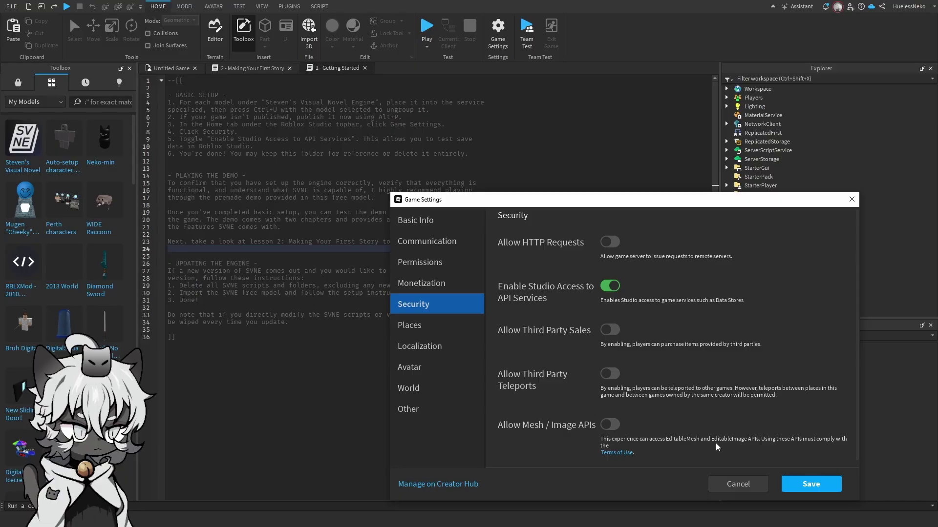
left_click(807, 485)
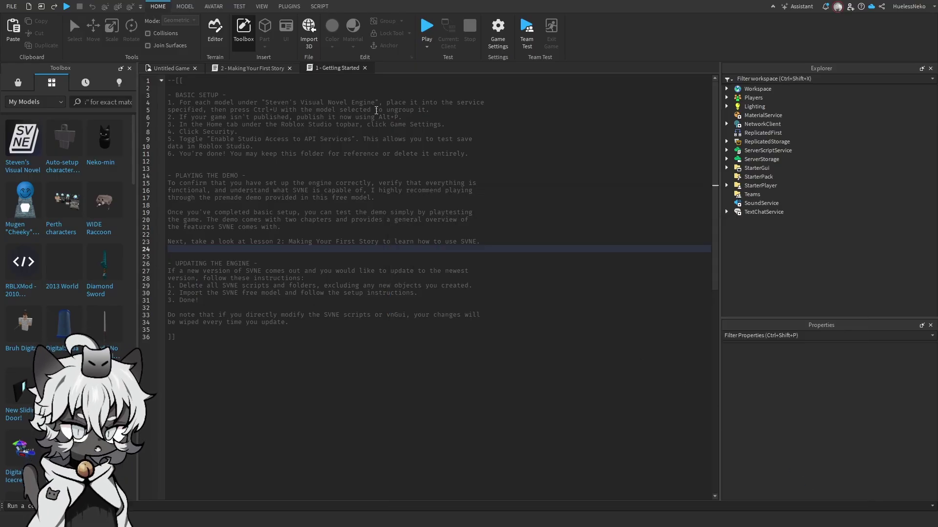
Step: Close the Getting Started guide and open the demo LocalScript from StarterPlayerScripts
left_click(364, 68)
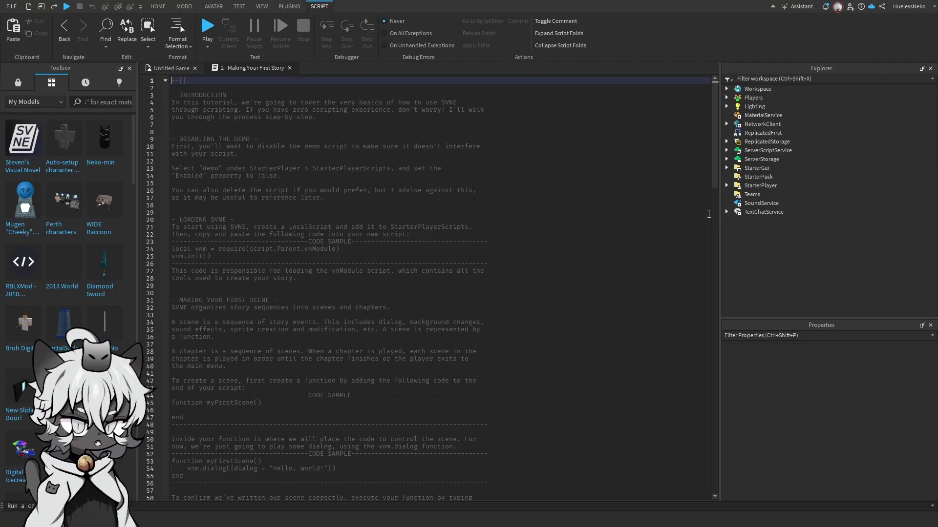
left_click(726, 89)
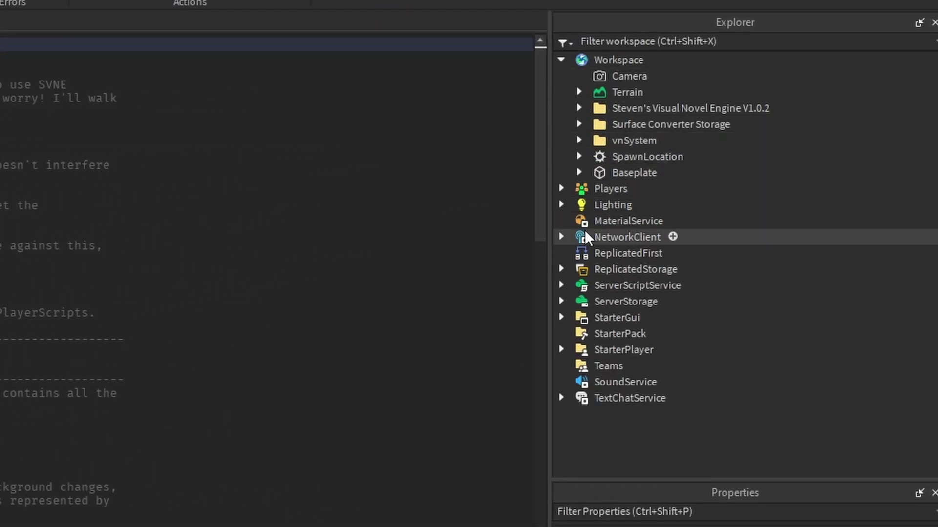
left_click(561, 350)
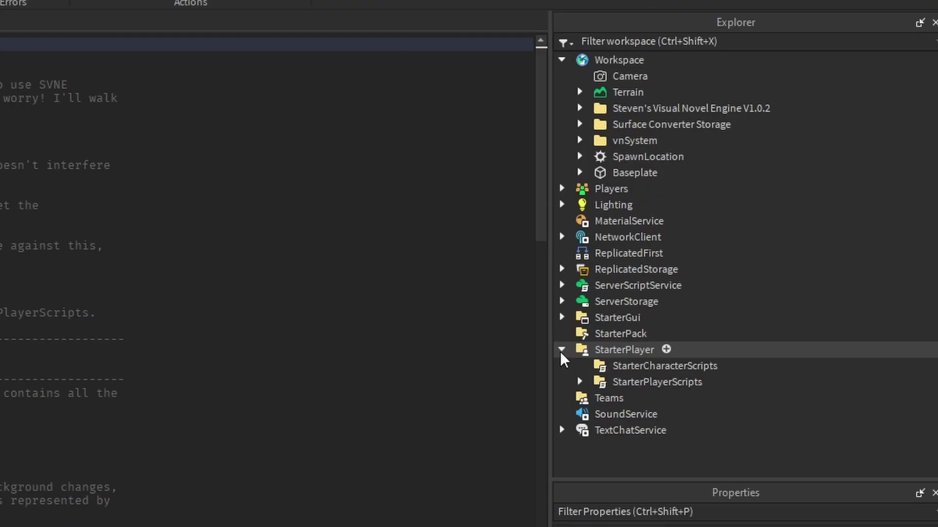
left_click(580, 382)
left_click(638, 398)
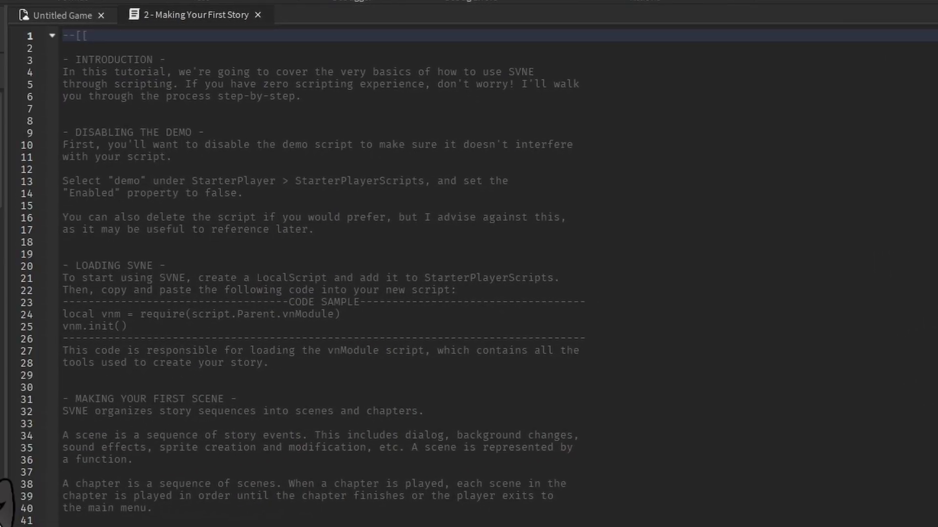
double_click(902, 314)
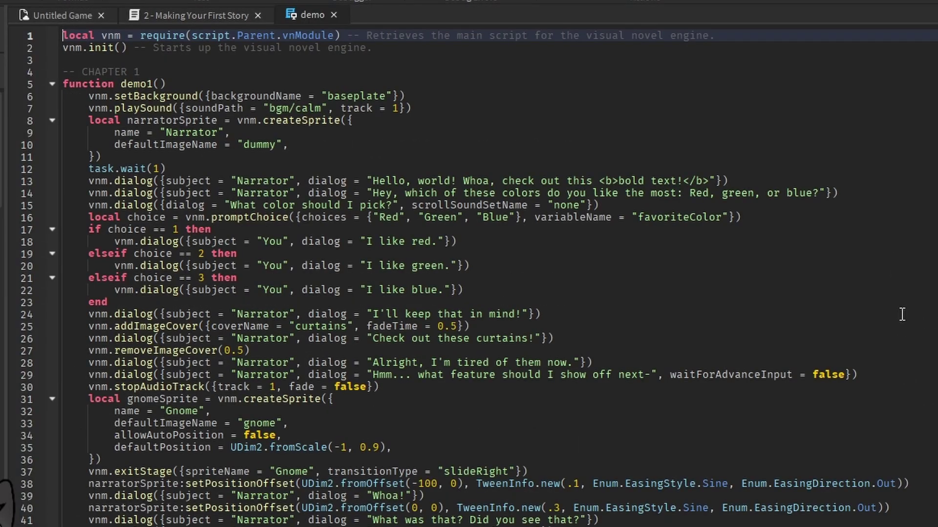
Step: Scroll through the demo script, highlighting the Carter and First Noob dialog lines
scroll(178, 166, "down", 10)
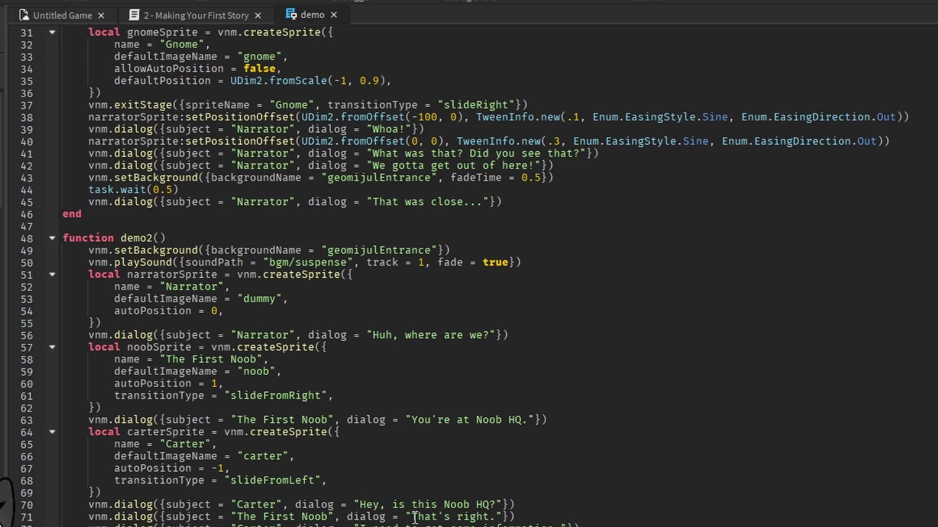
left_click_drag(365, 526, 535, 526)
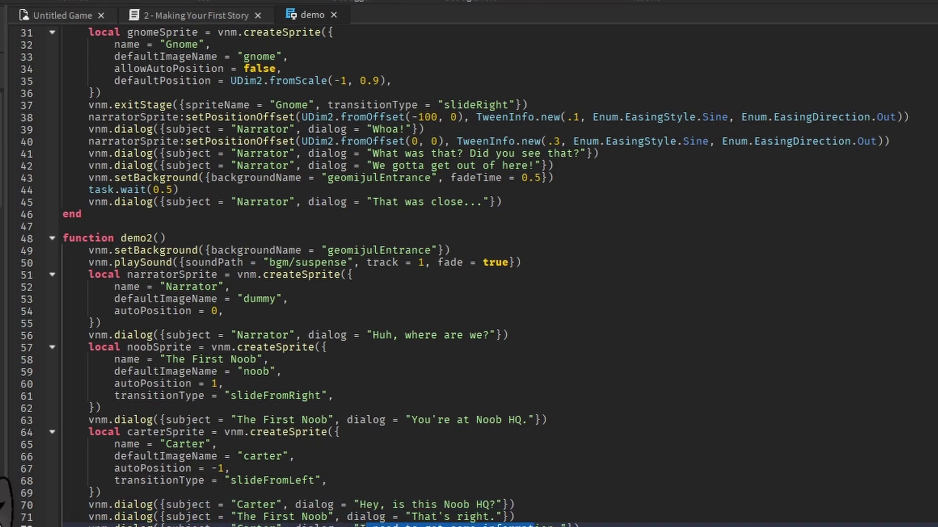
scroll(165, 485, "down", 2)
left_click_drag(133, 468, 193, 468)
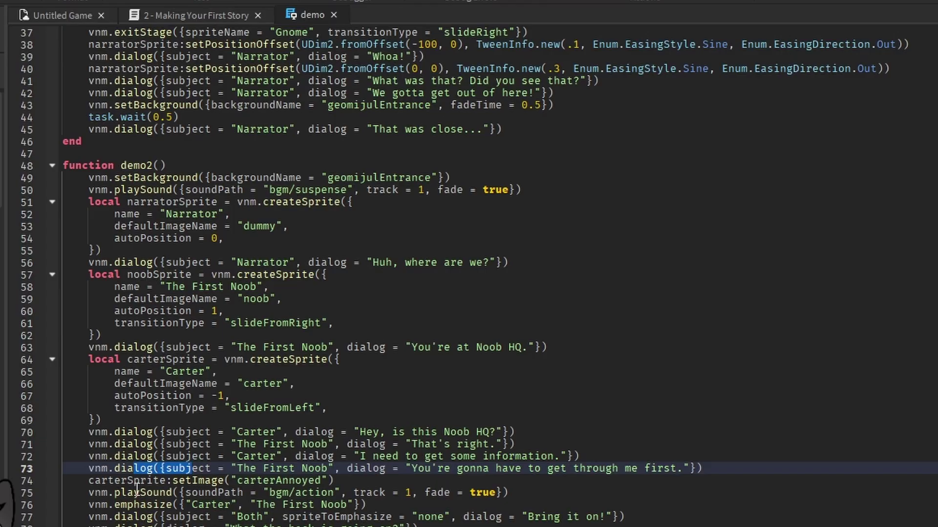
Step: Highlight the 'Bring it on' dialog lines and scroll back up the demo script
left_click_drag(137, 489, 225, 526)
scroll(225, 526, "down", 3)
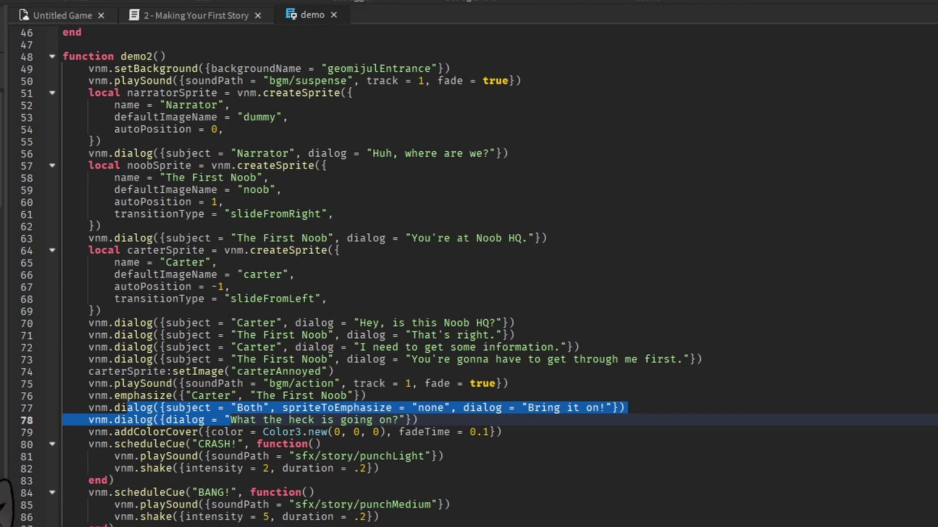
scroll(440, 273, "up", 7)
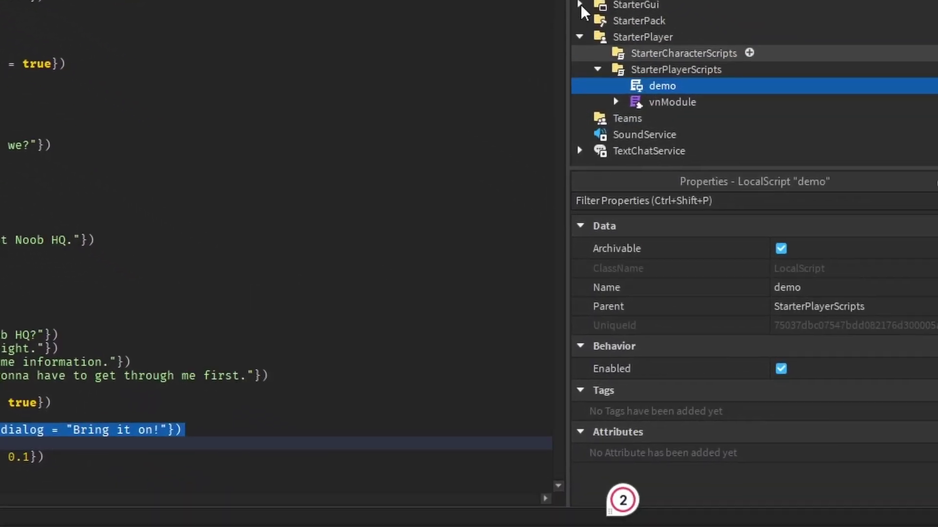
scroll(531, 205, "up", 15)
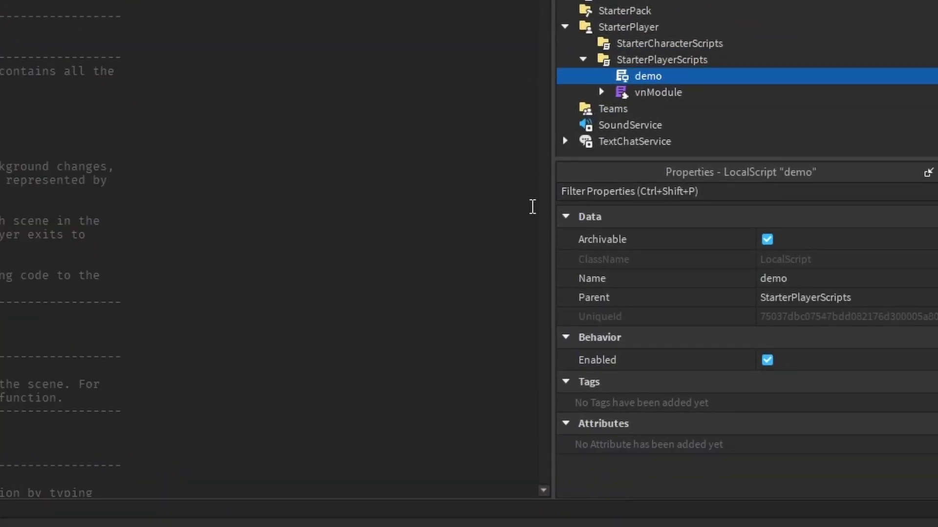
Step: Disable the demo script and add a new LocalScript under StarterPlayerScripts
left_click(767, 361)
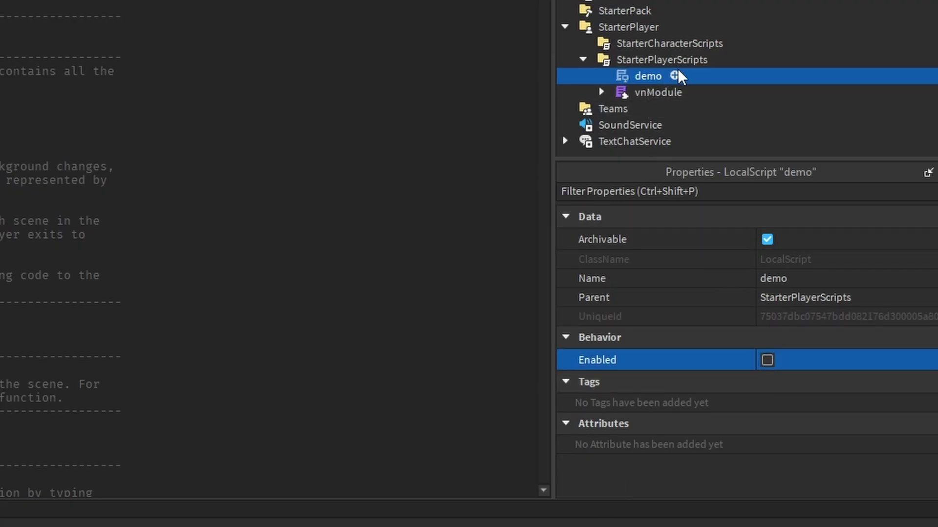
left_click(716, 59)
left_click(719, 59)
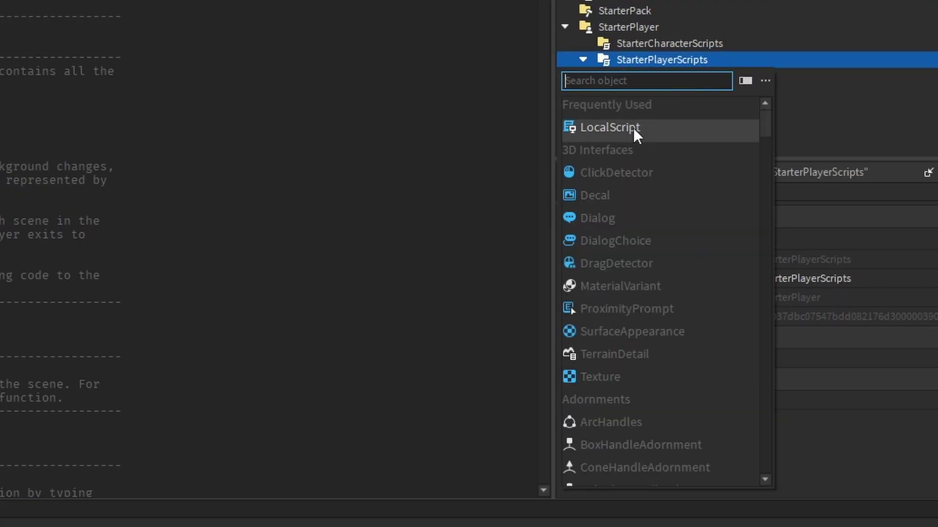
left_click(633, 127)
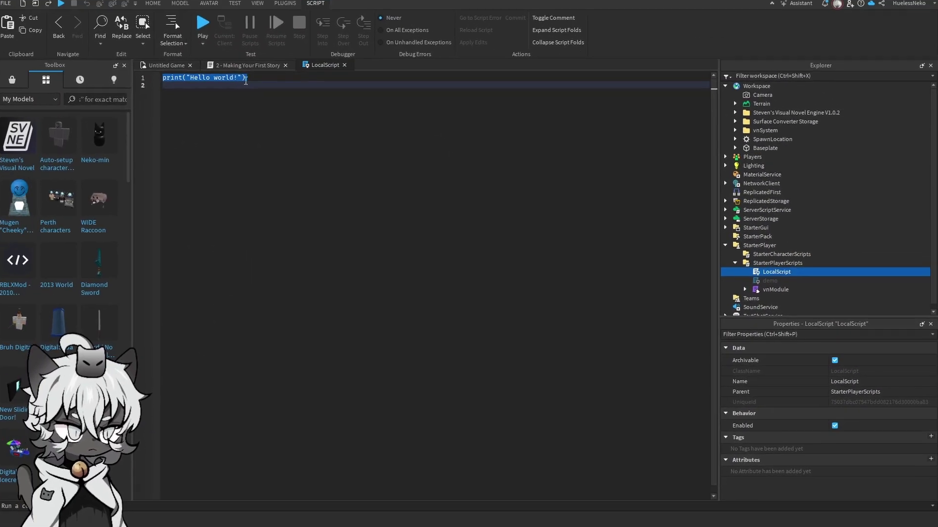
Step: Paste only the tutorial's vnModule loader lines into the new LocalScript, removing the extra pasted lines
left_click(236, 67)
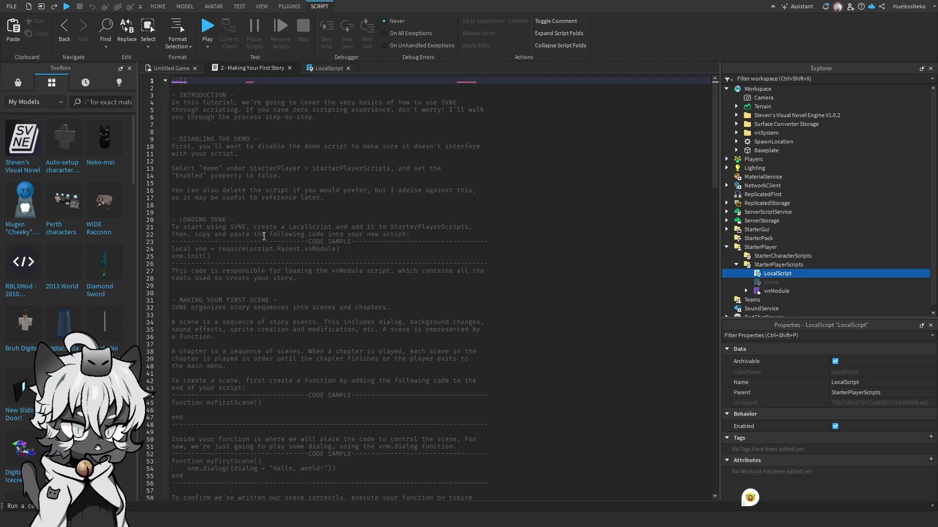
left_click_drag(211, 257, 172, 249)
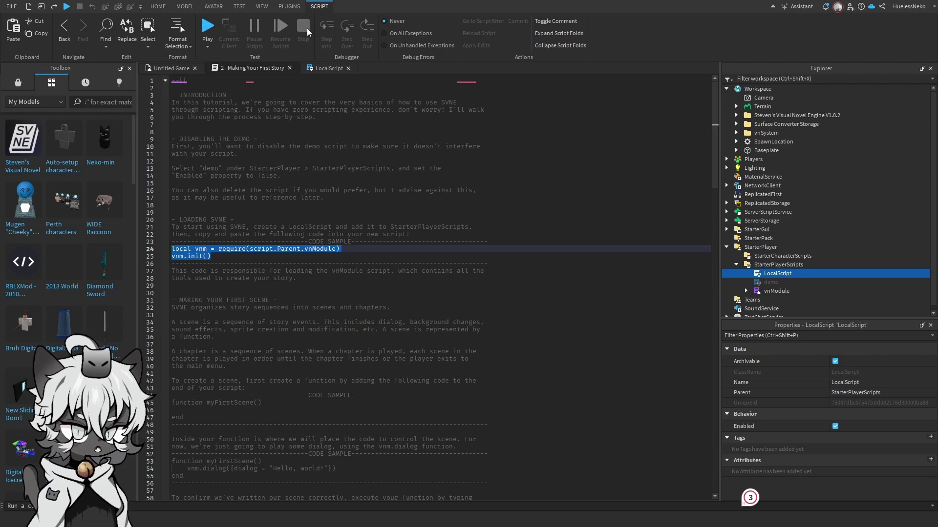
left_click(323, 68)
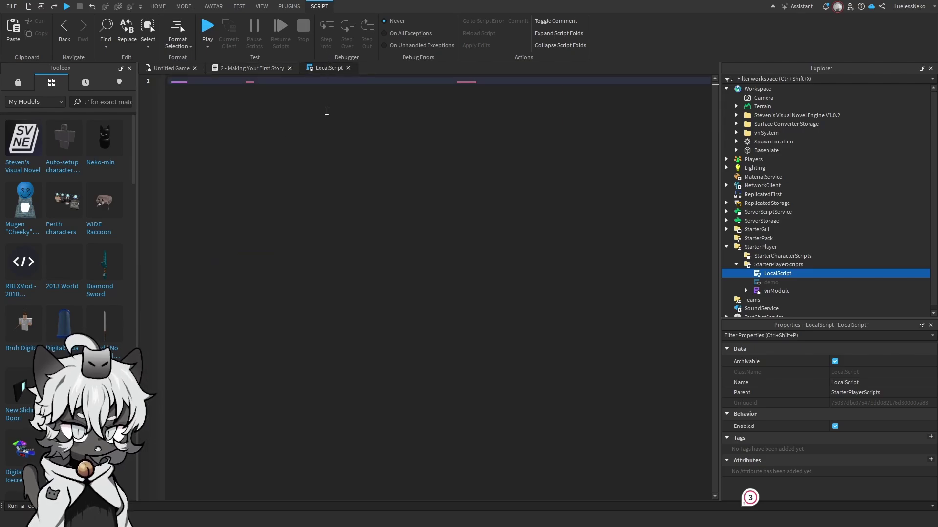
type("local vnm = require(script.Parent.vnModule) vnm.init()  function myFirstScene() \tvnm.dialog({dialog = \"Hello, world!\"}) end  vnm.registerScene({ \tsceneName = \"myFirstScene\", \tsceneFunction = myFirstScene, })  vnm.registerChapter({ \tchapterName = \"My First Scene\", \tchapterIndex = 1, \tscenes = {\"myFirstScene\"}, })")
left_click_drag(248, 205, 135, 101)
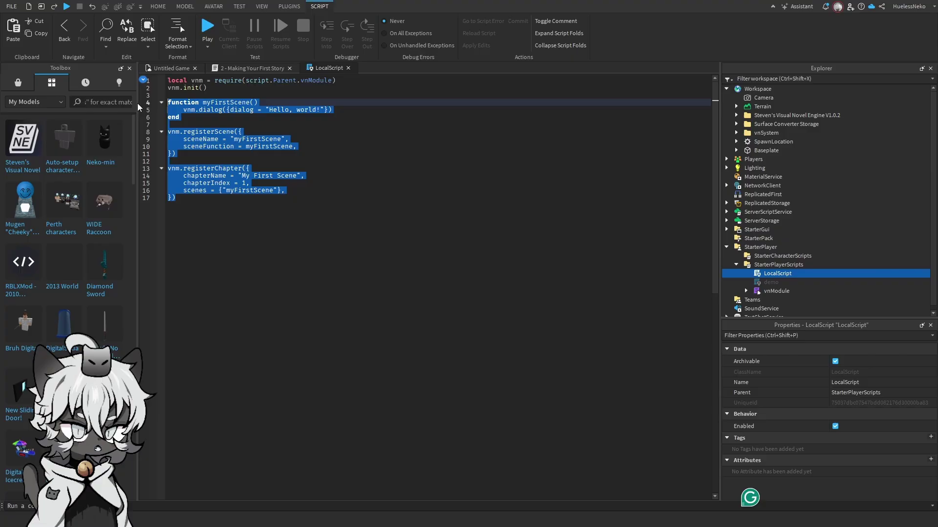
key("BackSpace")
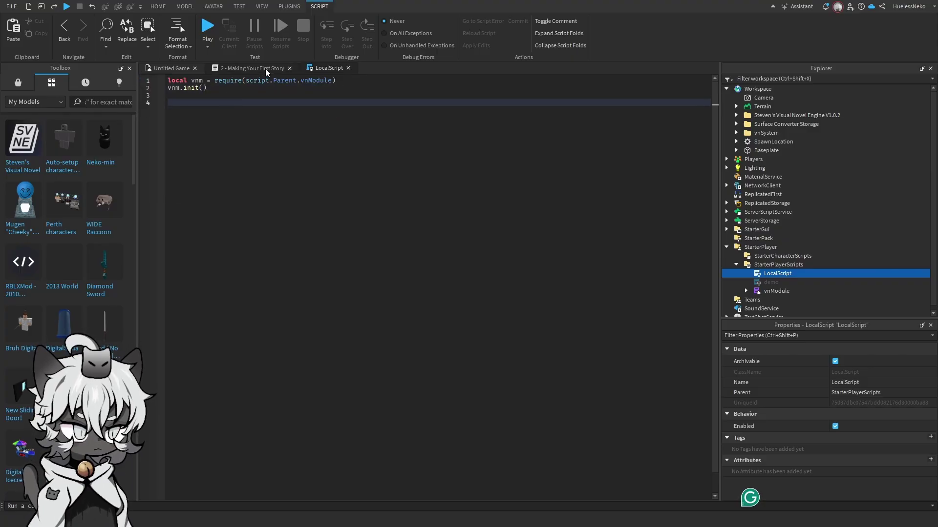
Step: Add the tutorial's myFirstScene function below vnm.init(), reverting a trial rename to 'hello'
left_click(252, 69)
scroll(254, 320, "down", 5)
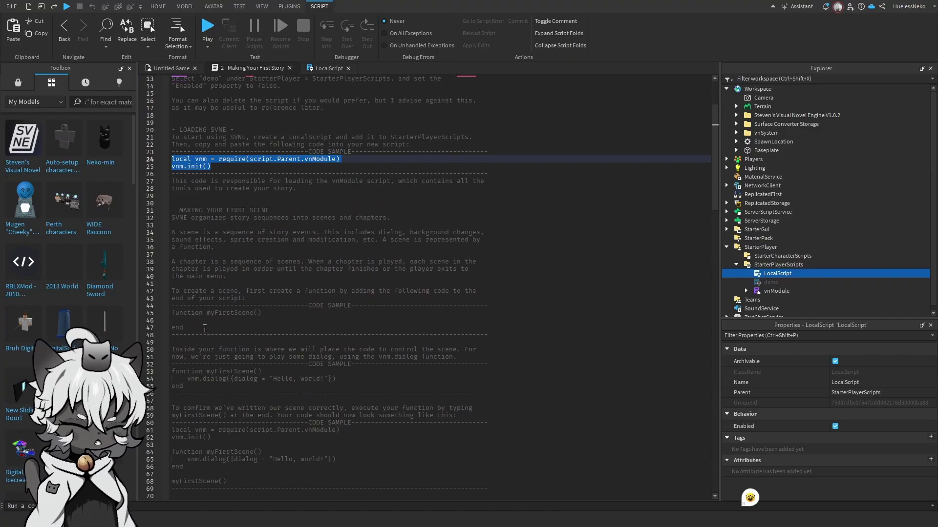
left_click_drag(184, 328, 172, 313)
key("ctrl+c")
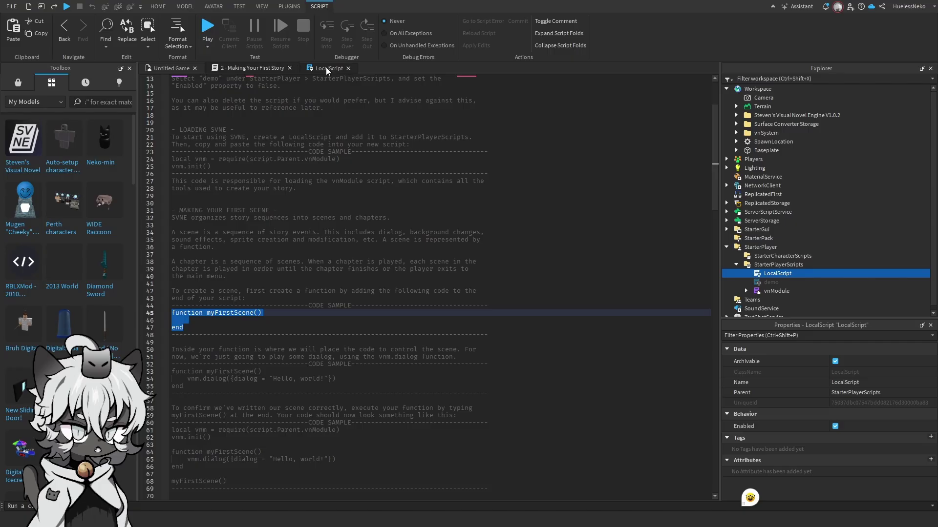
left_click(328, 68)
key("Return")
key("ctrl+v")
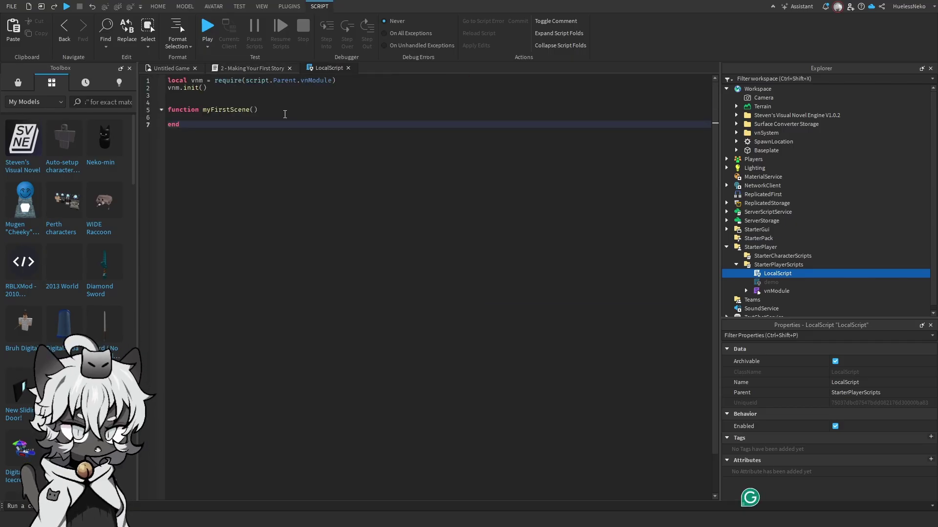
left_click_drag(258, 110, 203, 109)
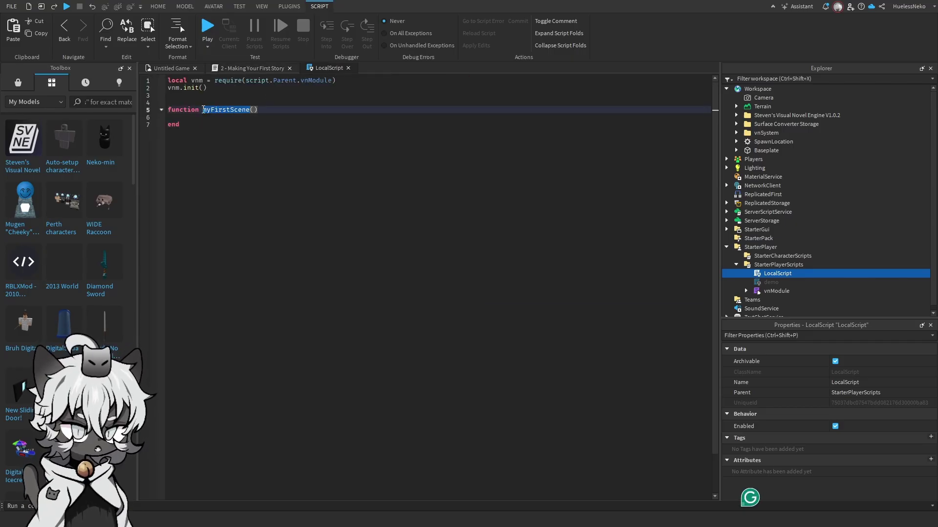
type("hello")
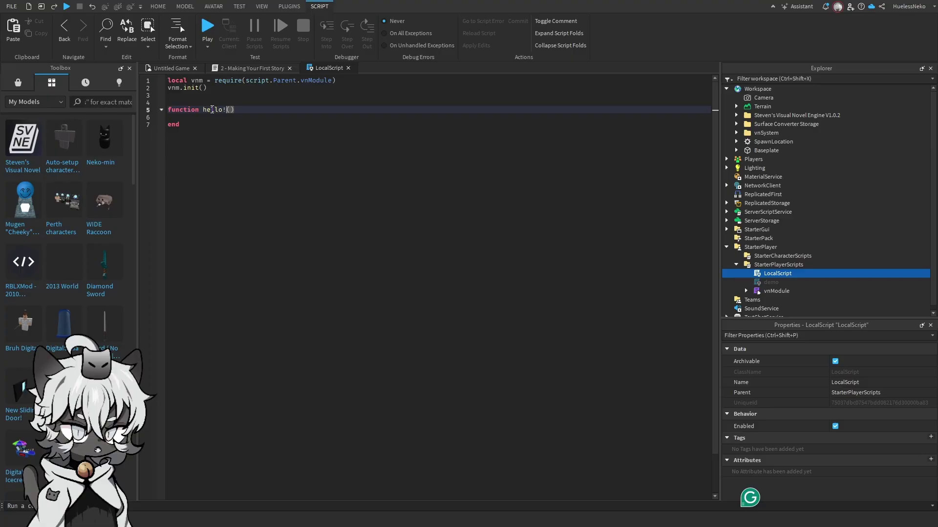
key("ctrl+z")
Step: Copy the tutorial's vnm.dialog line into the body of myFirstScene
left_click(300, 136)
left_click(273, 117)
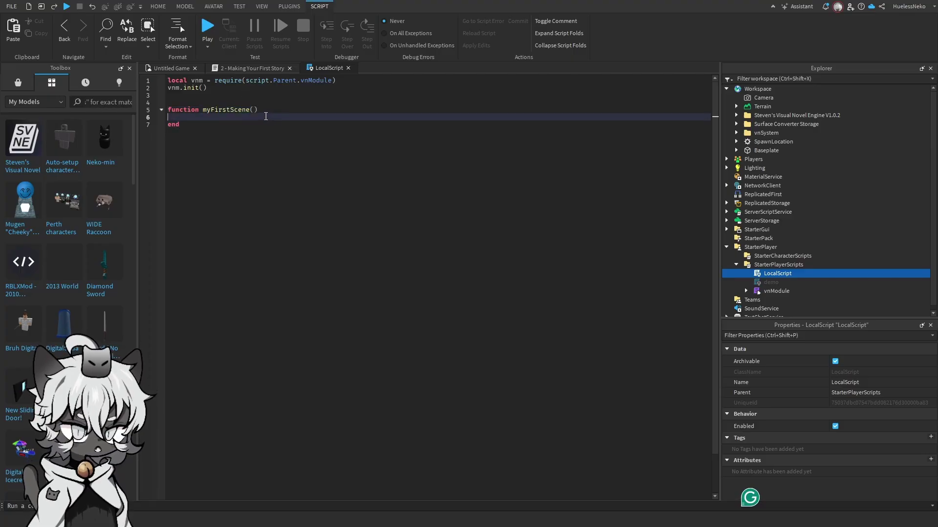
key("Return")
key("Up")
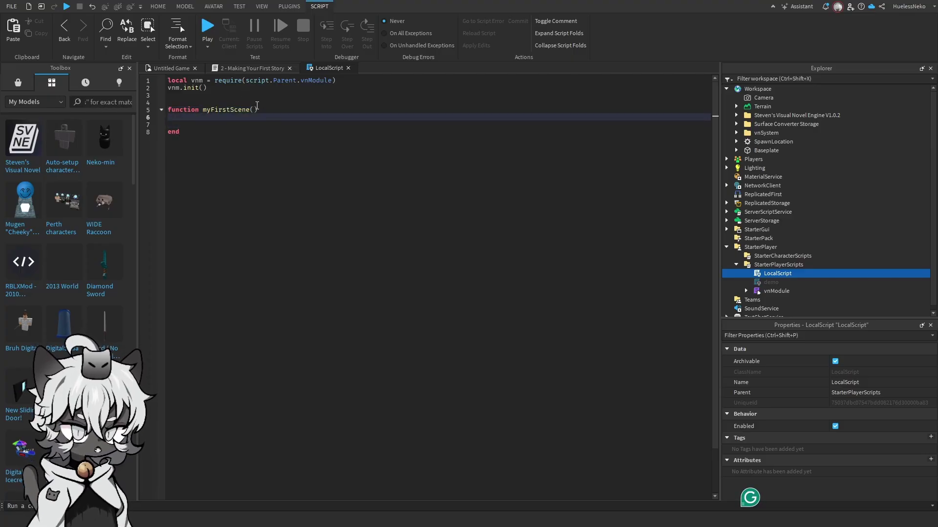
left_click(252, 70)
scroll(265, 316, "down", 2)
left_click_drag(322, 342, 172, 328)
left_click(337, 335)
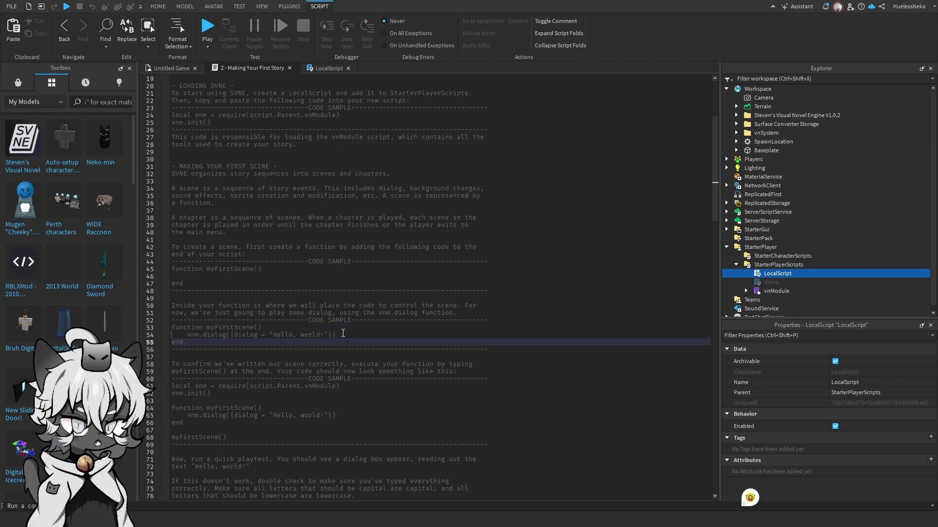
left_click_drag(337, 335, 193, 336)
key("ctrl+c")
left_click(329, 68)
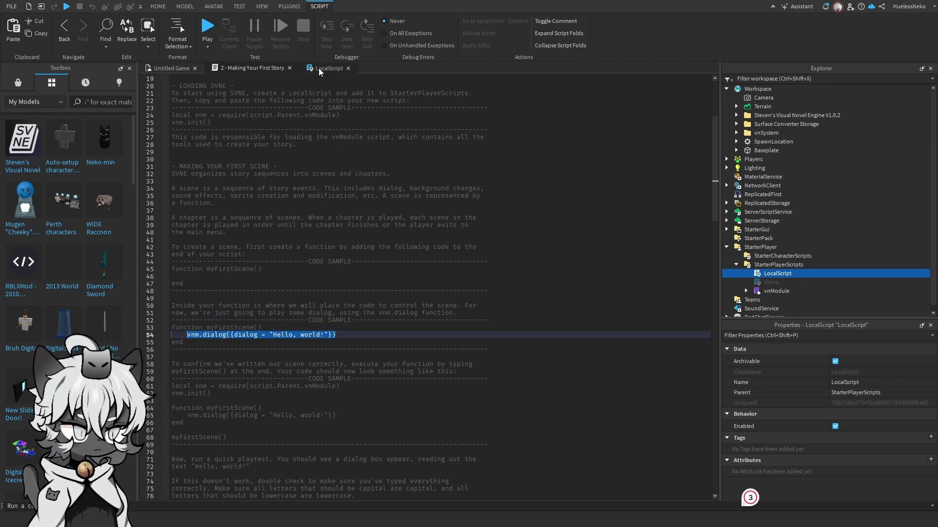
key("ctrl+v")
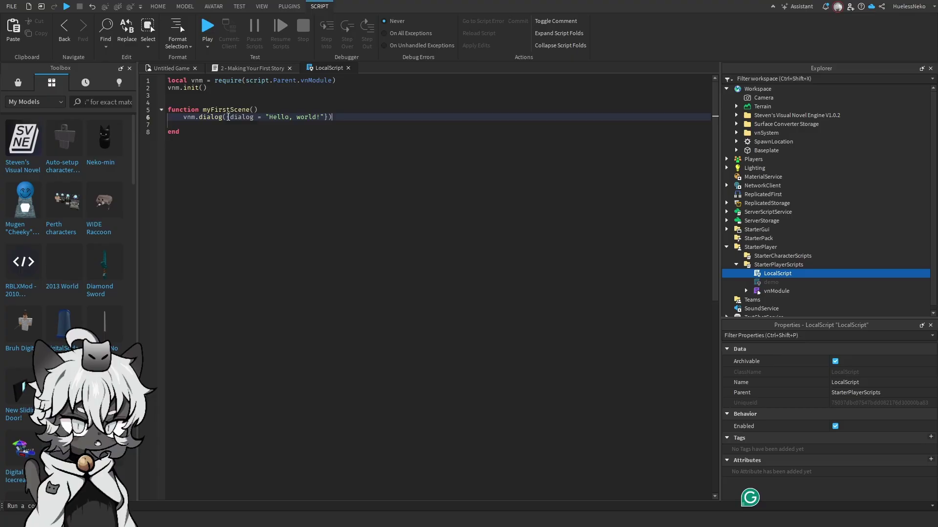
Step: Remove the extra blank line and add a myFirstScene() call below the function
left_click(228, 117)
left_click(285, 117)
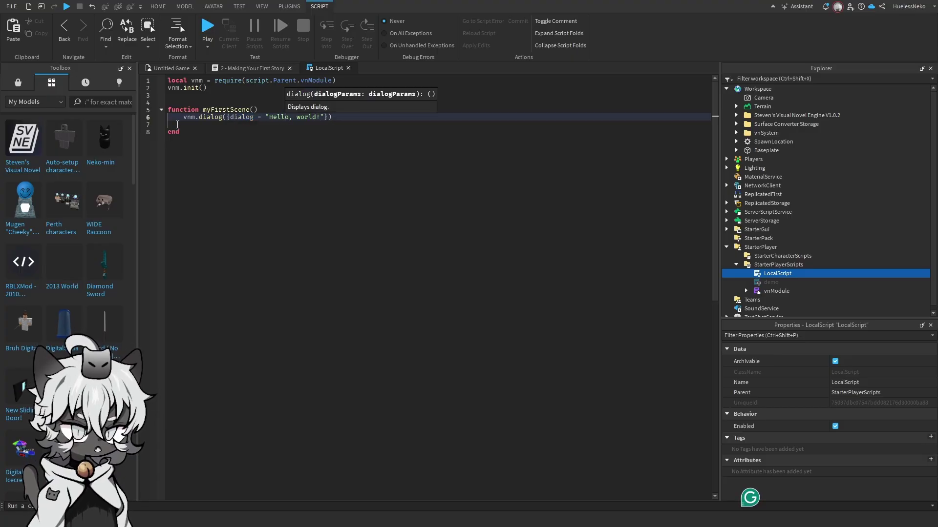
left_click(177, 124)
key("BackSpace")
left_click(207, 124)
key("Return")
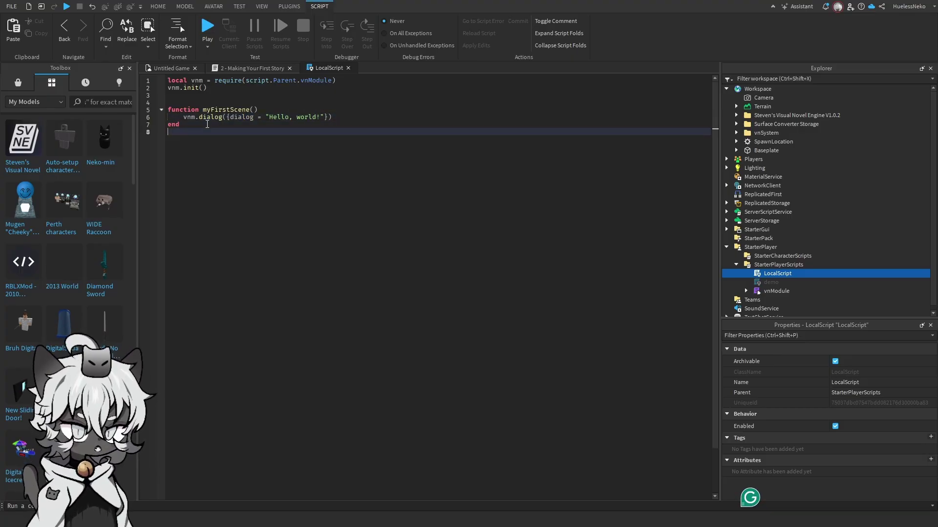
key("Return")
type("my")
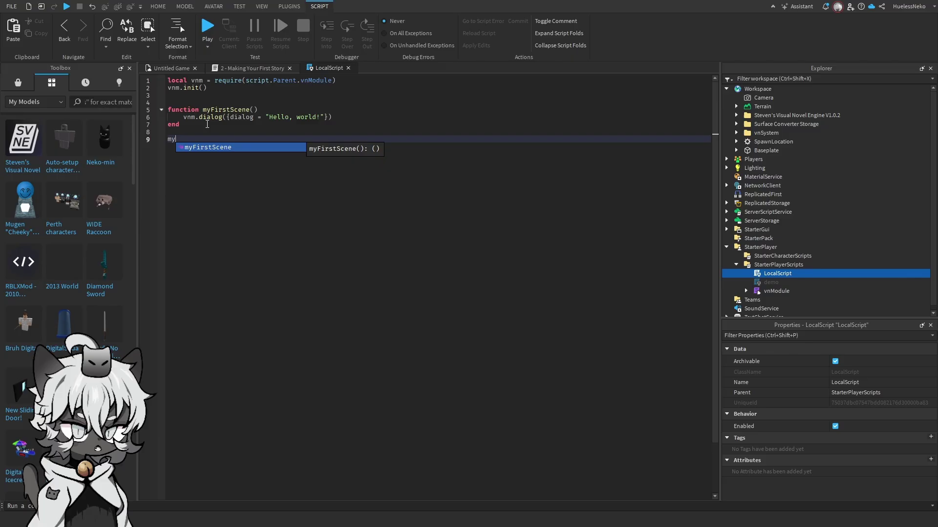
key("Tab")
left_click(171, 71)
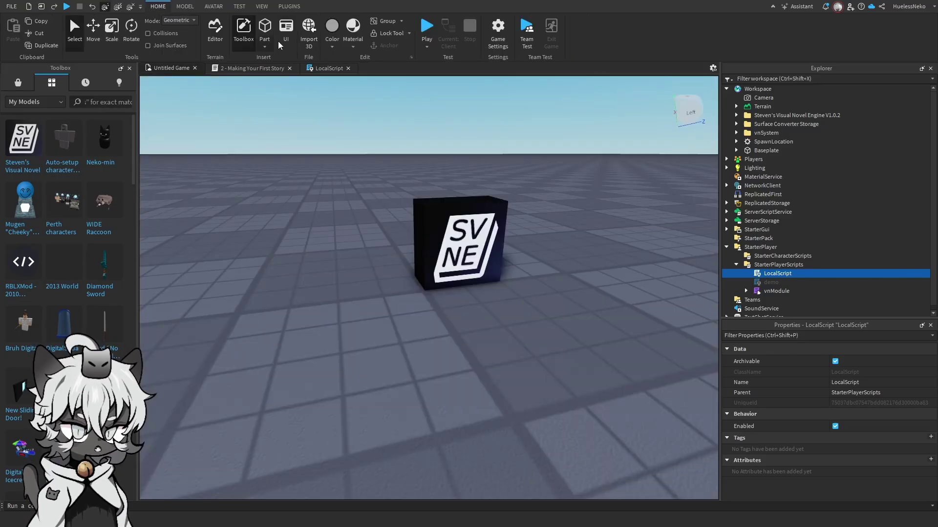
left_click(423, 25)
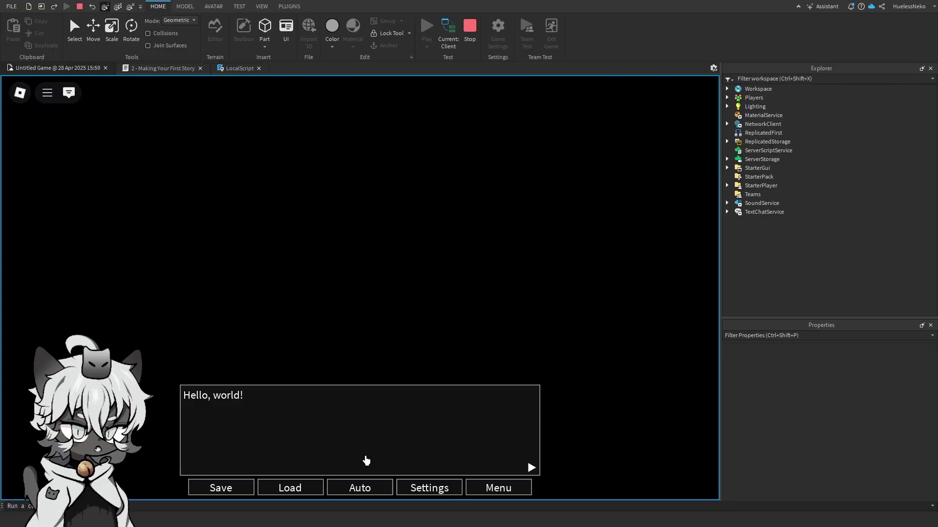
left_click(497, 491)
left_click(307, 306)
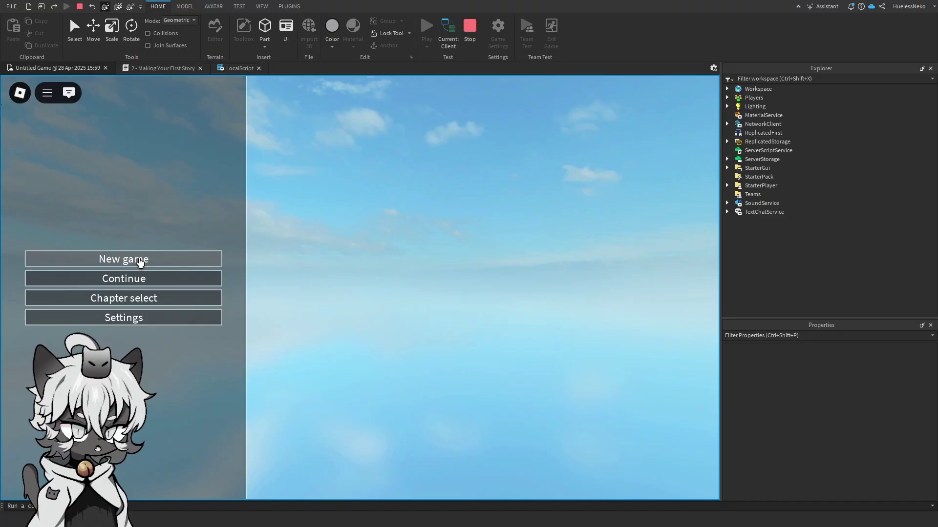
left_click(140, 279)
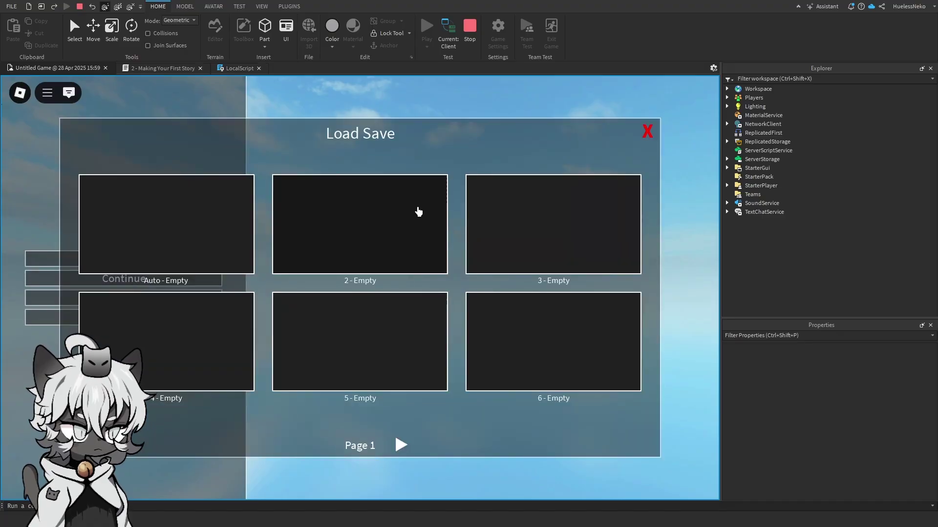
left_click(644, 140)
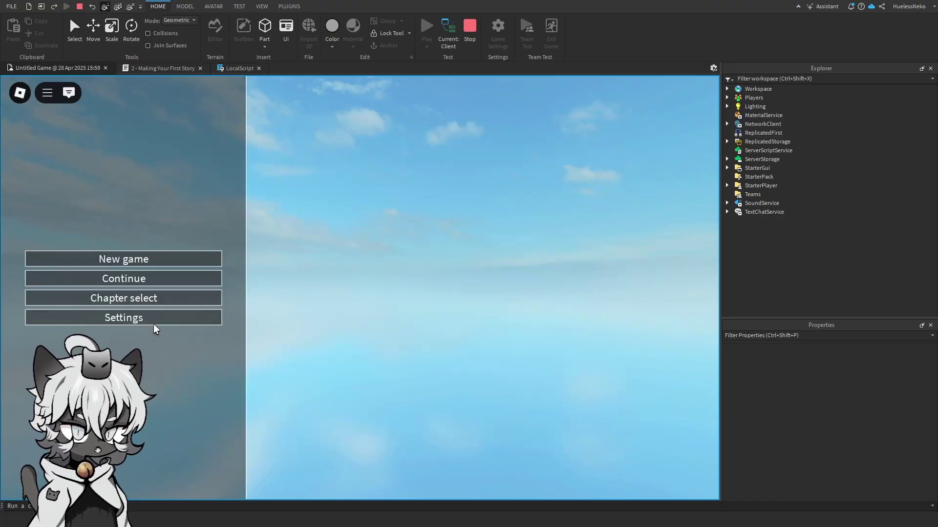
left_click(147, 299)
left_click(139, 299)
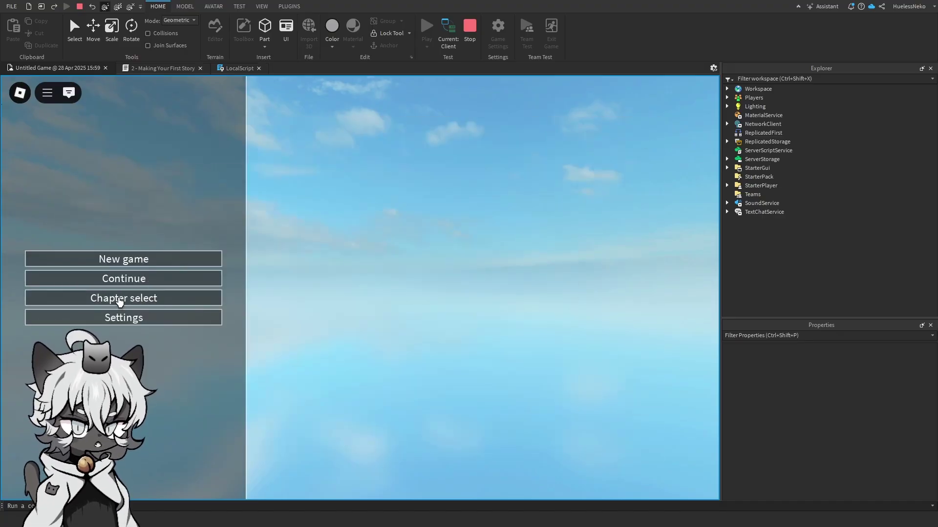
left_click(469, 30)
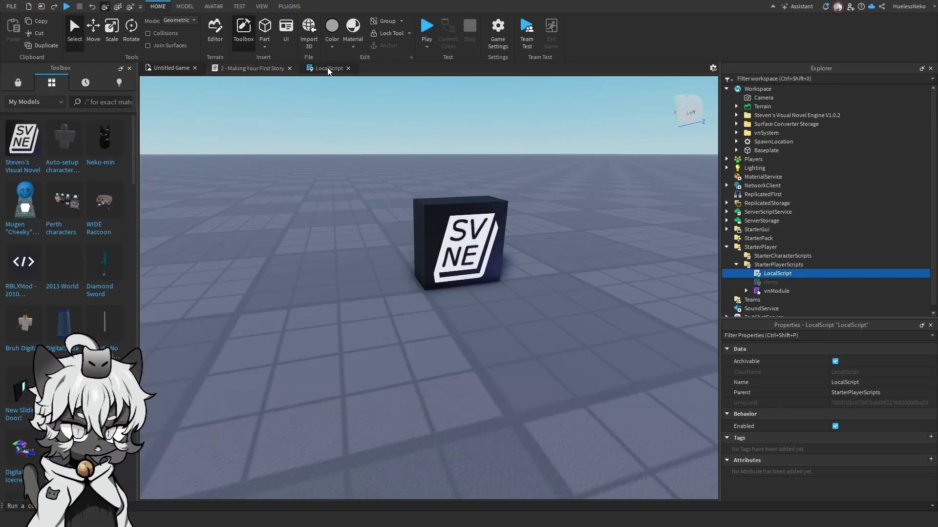
Step: Read further down the Making Your First Story tutorial, marking the note about missing features
left_click(328, 69)
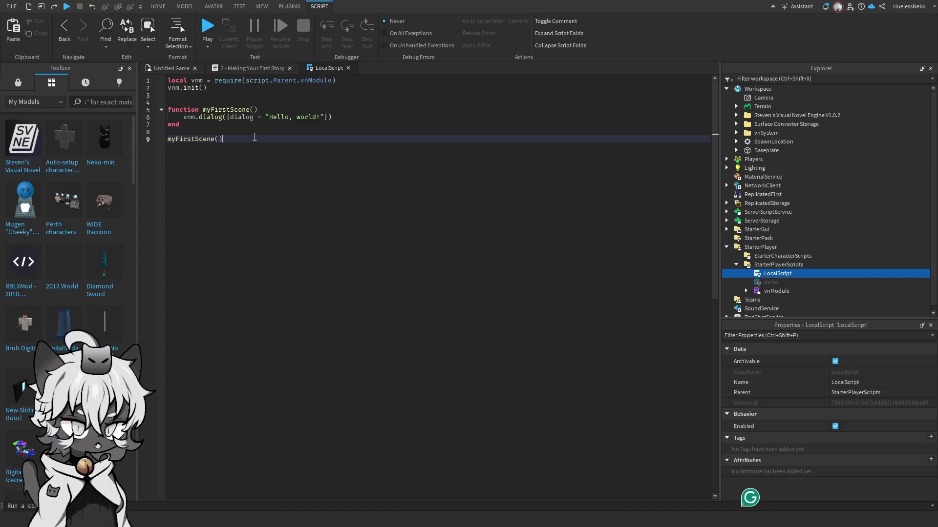
left_click(249, 70)
scroll(276, 245, "down", 1)
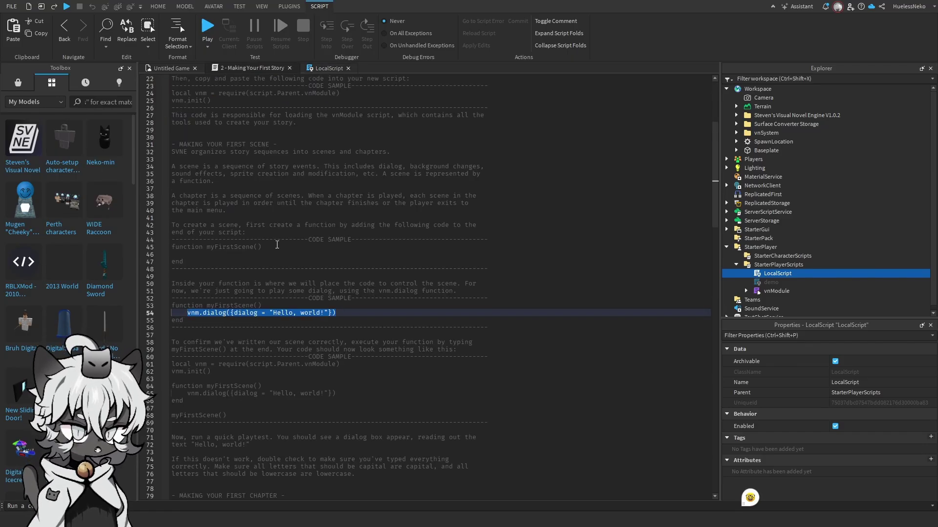
scroll(277, 245, "down", 8)
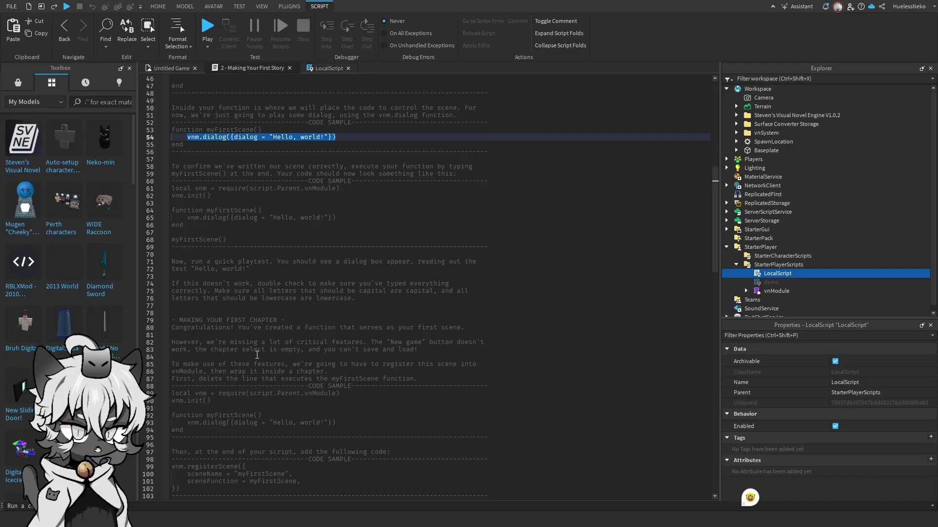
scroll(234, 333, "down", 1)
left_click_drag(187, 319, 374, 320)
left_click(404, 321)
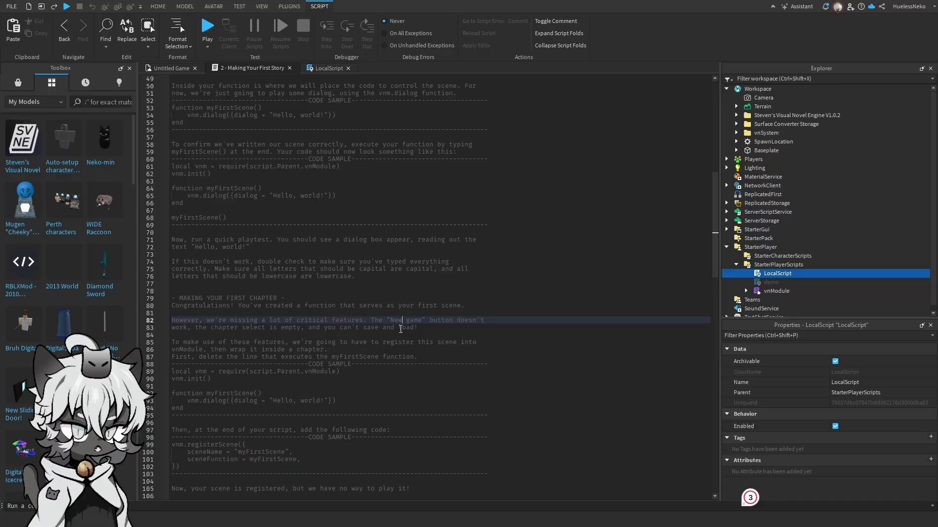
scroll(267, 334, "down", 3)
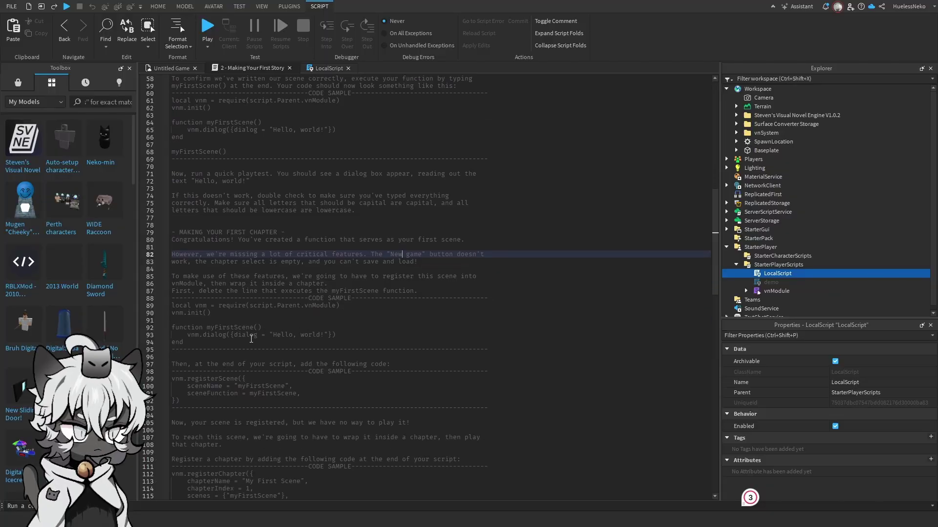
Step: Delete the myFirstScene() call and paste the tutorial's registerScene block at the end
left_click(325, 68)
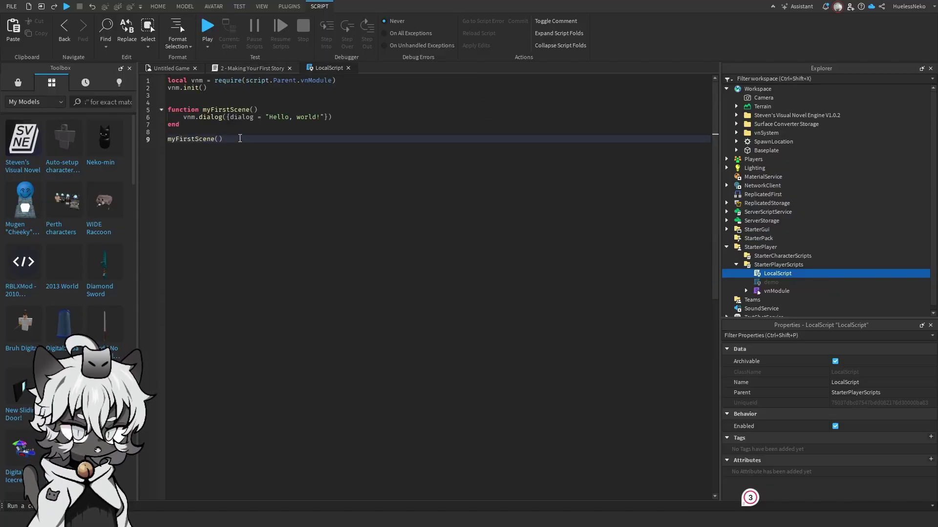
left_click_drag(236, 139, 166, 139)
key("BackSpace")
left_click(251, 68)
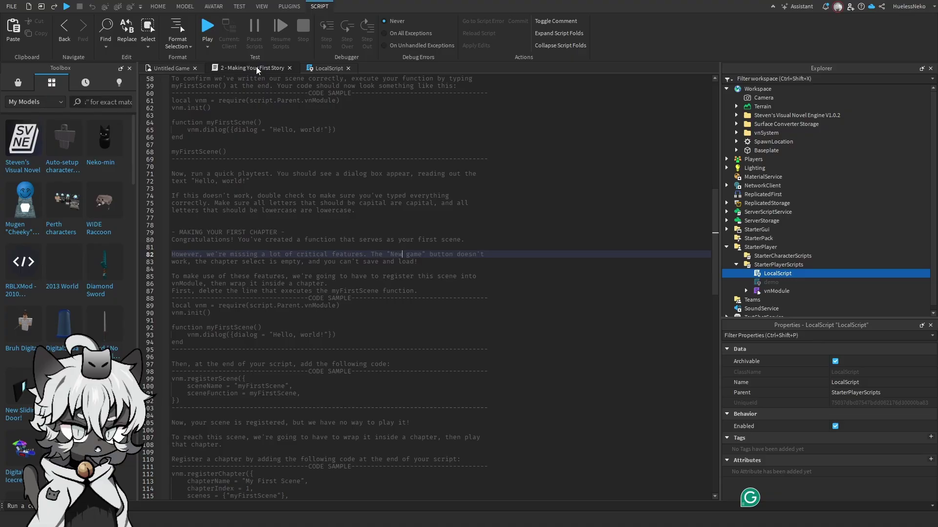
scroll(257, 232, "down", 3)
left_click_drag(180, 335, 173, 312)
key("ctrl+c")
left_click(326, 68)
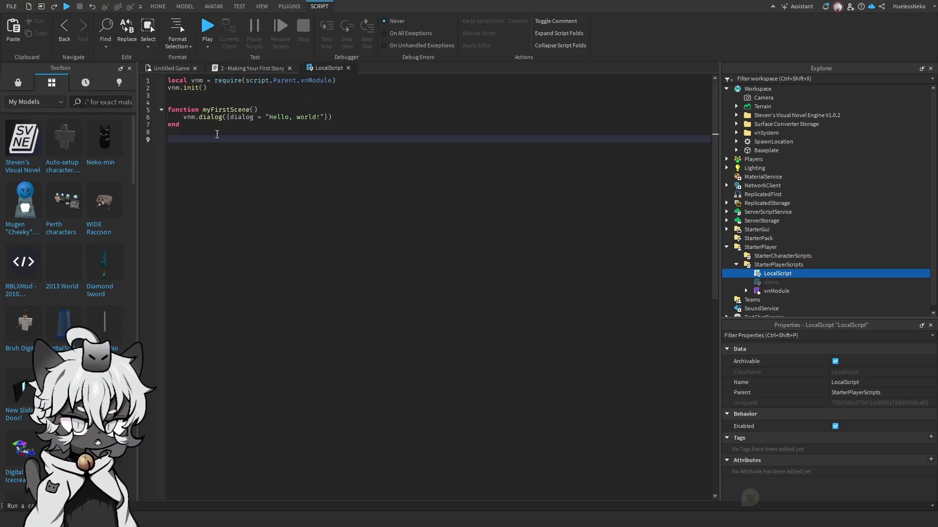
key("ctrl+v")
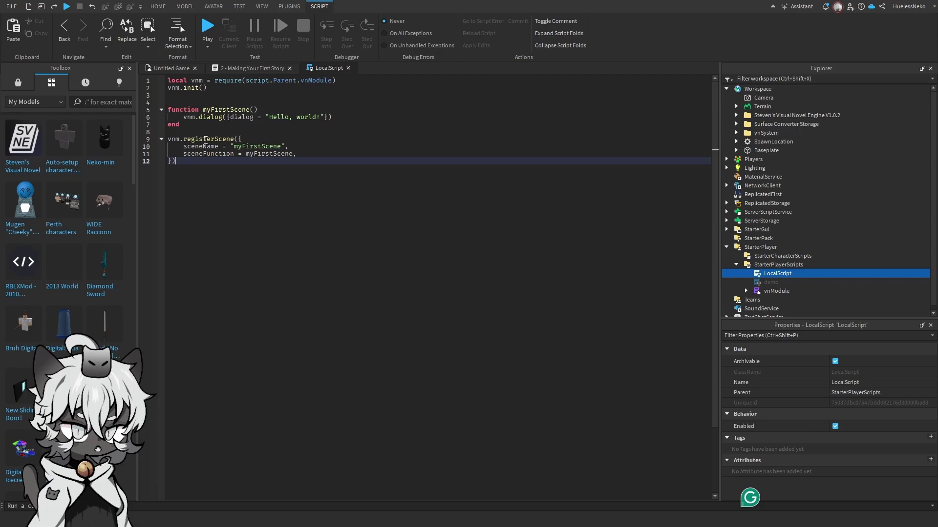
Step: Review the registerScene parameters: the sceneName and the myFirstScene function reference
left_click(197, 138)
left_click_drag(187, 154, 247, 140)
left_click(237, 147)
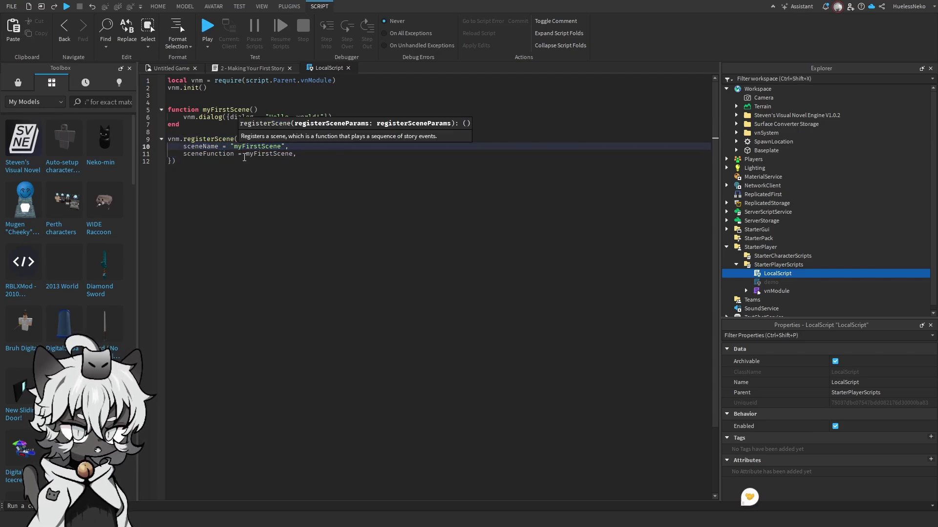
double_click(287, 152)
key("End")
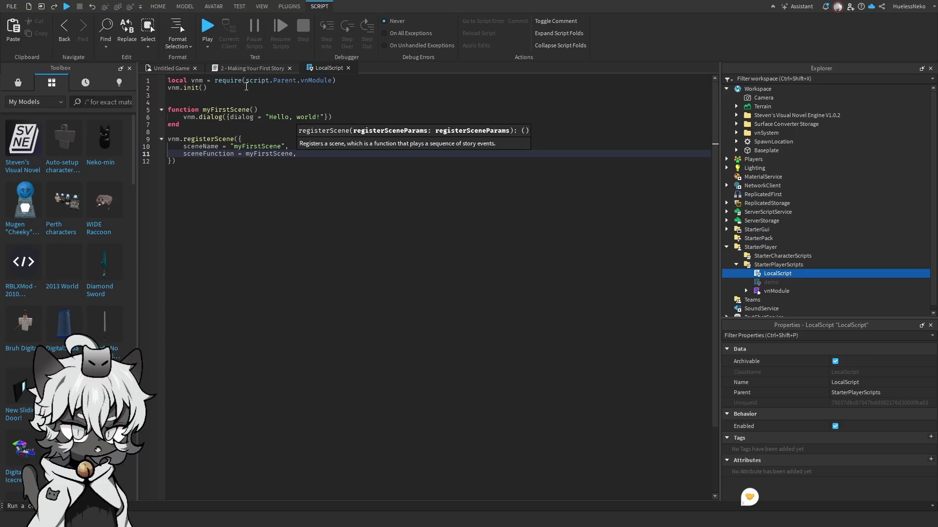
Step: Paste the tutorial's registerChapter block below the registerScene block
left_click(251, 67)
scroll(254, 328, "down", 1)
scroll(253, 328, "down", 2)
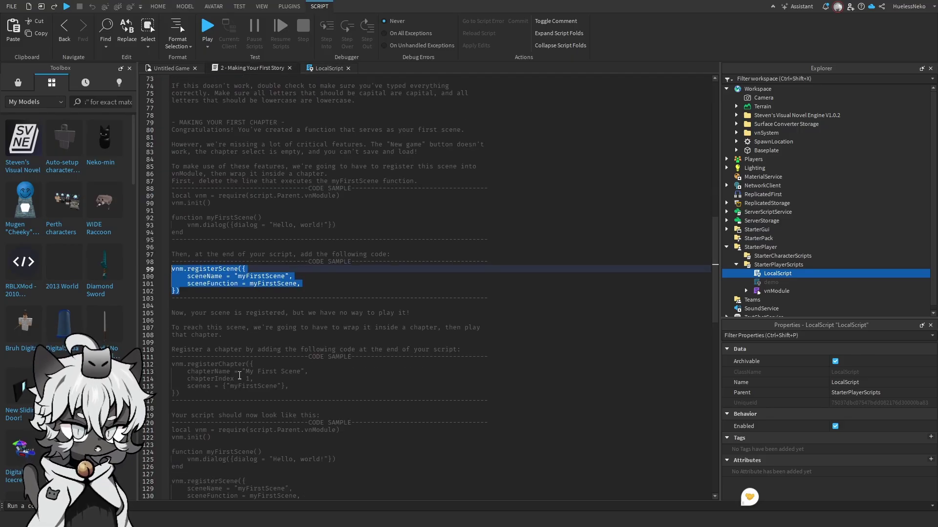
left_click_drag(180, 372, 163, 341)
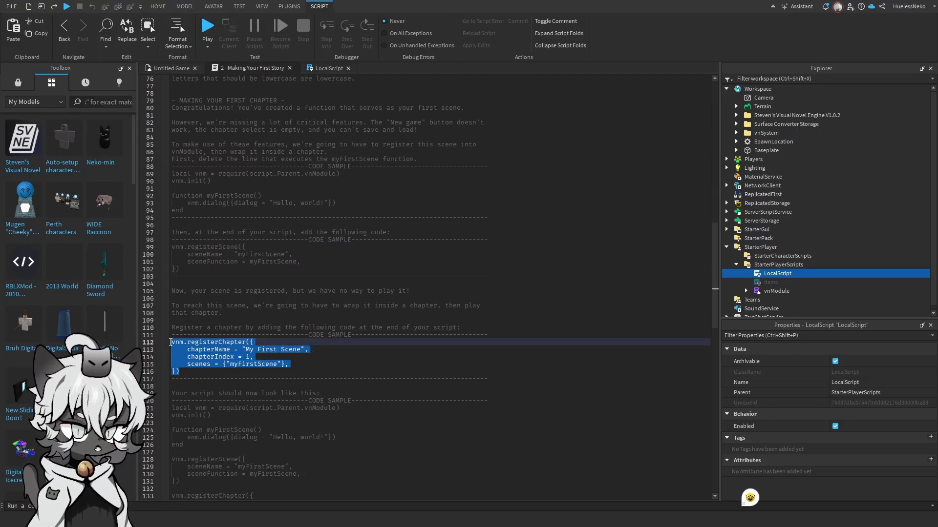
left_click(328, 68)
left_click(245, 185)
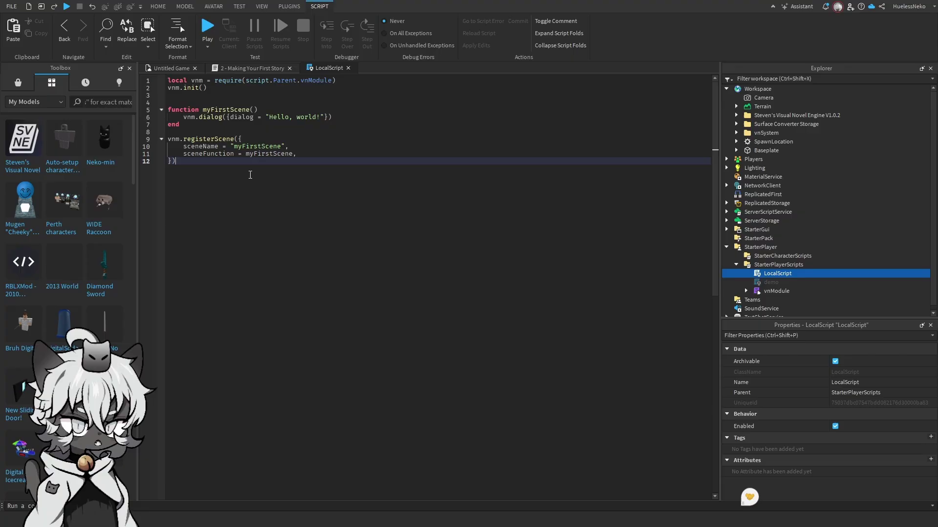
key("Return")
key("Return")
key("Return")
key("ctrl+v")
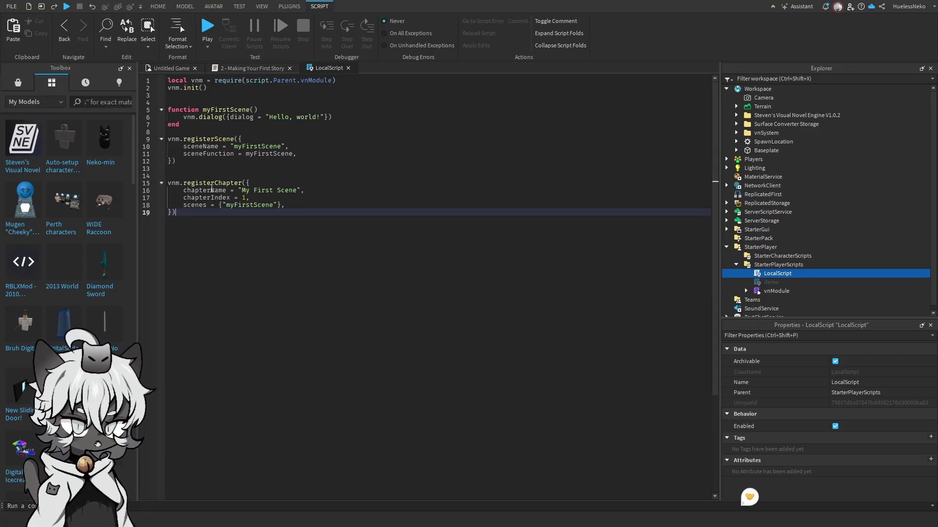
Step: Review the registerChapter call, its chapterIndex and the myFirstScene scene entry
left_click_drag(195, 183, 235, 183)
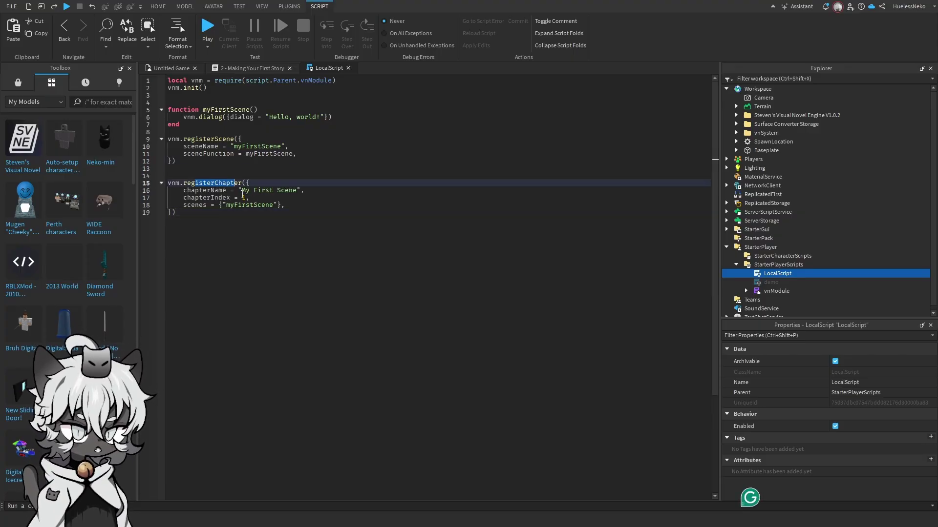
left_click(190, 197)
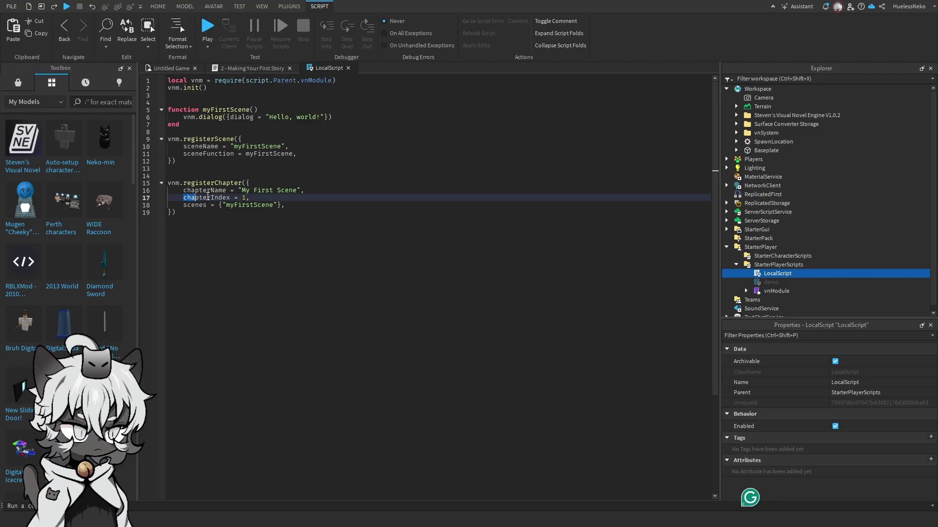
left_click(244, 197)
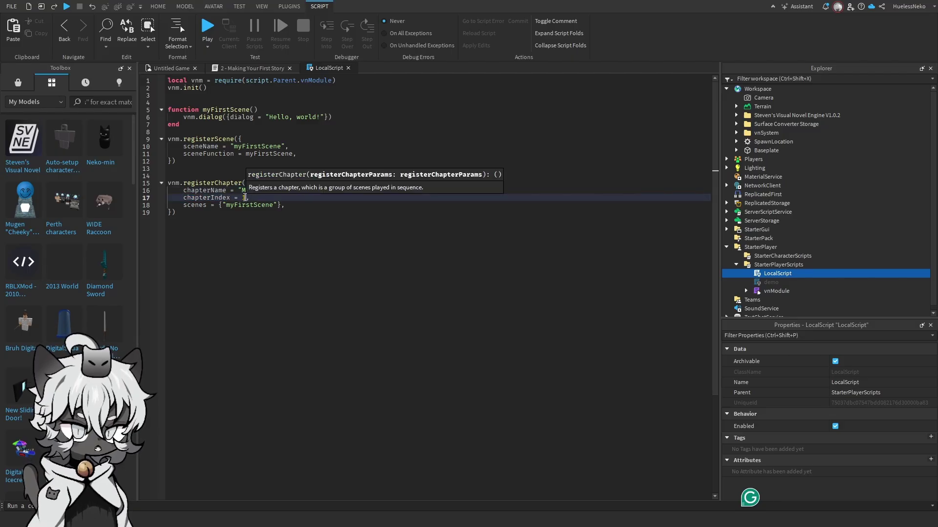
left_click_drag(222, 205, 276, 205)
left_click_drag(226, 147, 288, 148)
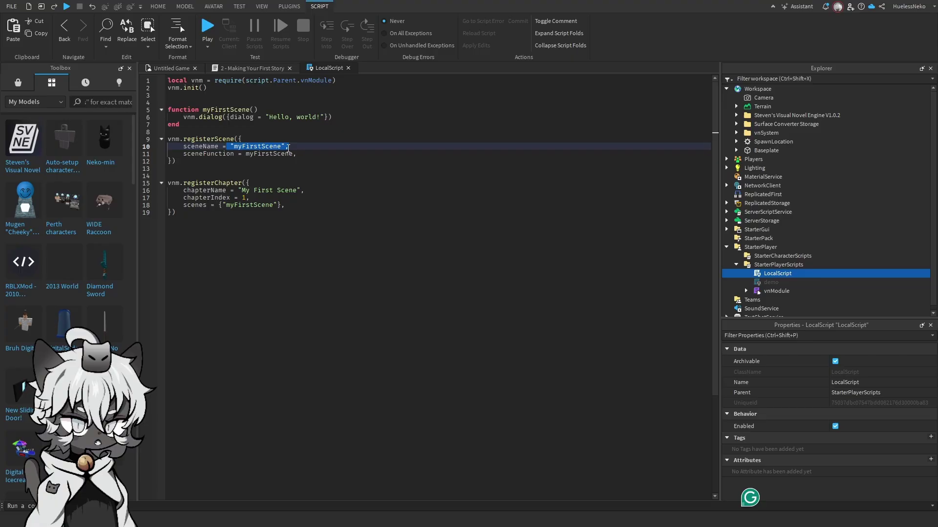
left_click_drag(167, 139, 296, 154)
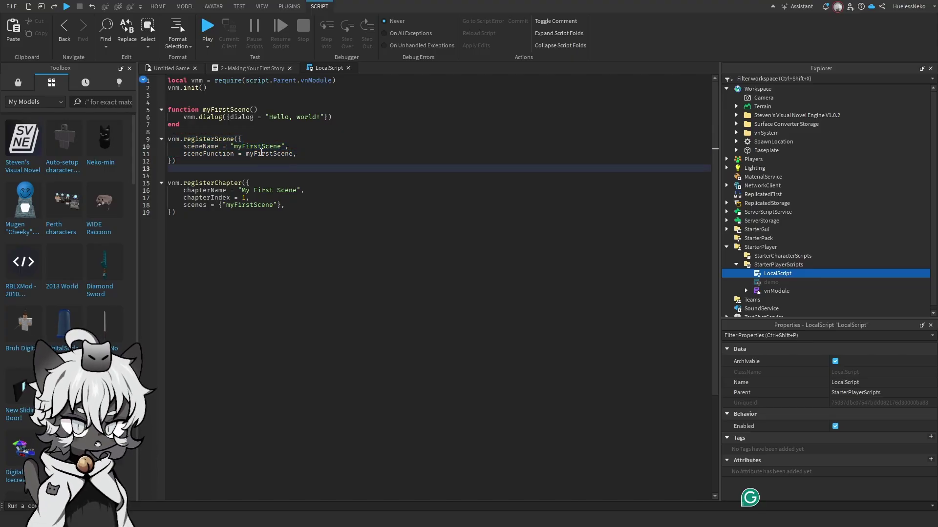
Step: Replace the whole LocalScript with the tutorial's complete sample from lines 121–137
left_click(252, 68)
scroll(235, 400, "down", 3)
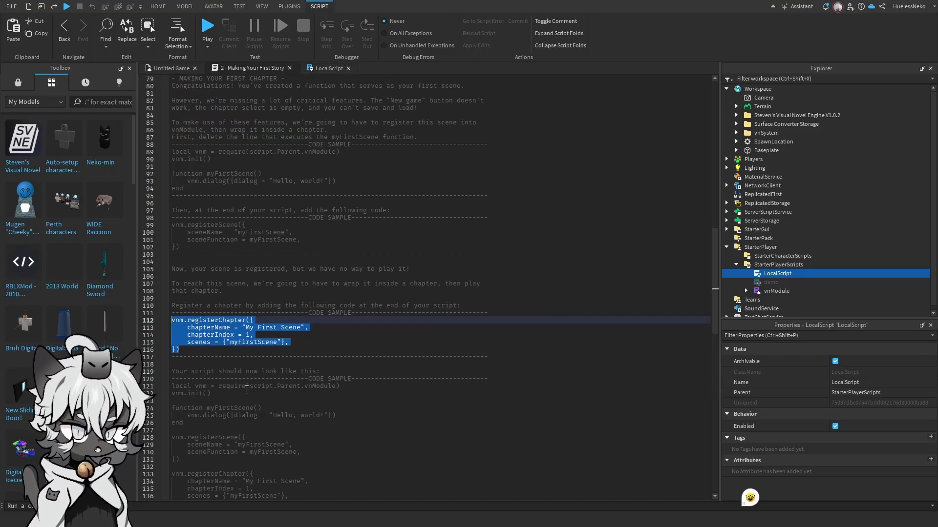
left_click_drag(201, 459, 173, 342)
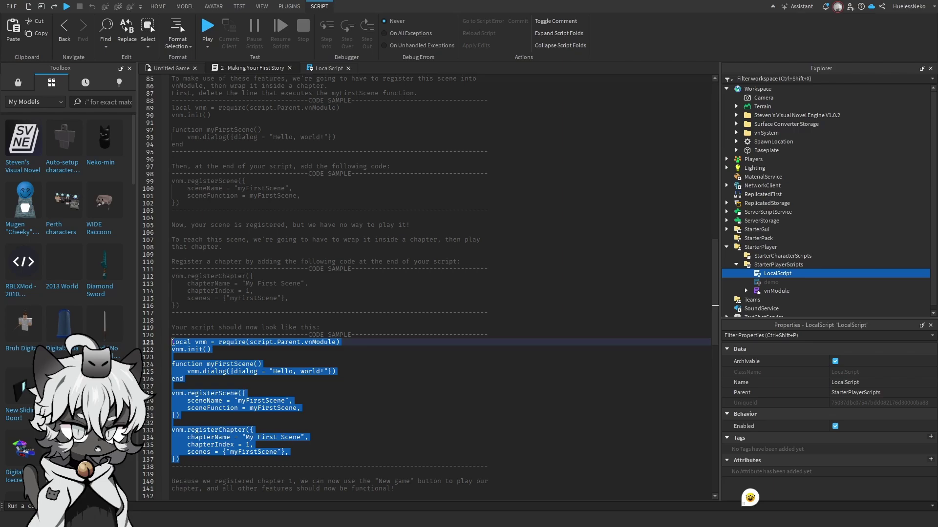
key("ctrl+c")
left_click(322, 68)
key("ctrl+a")
key("ctrl+v")
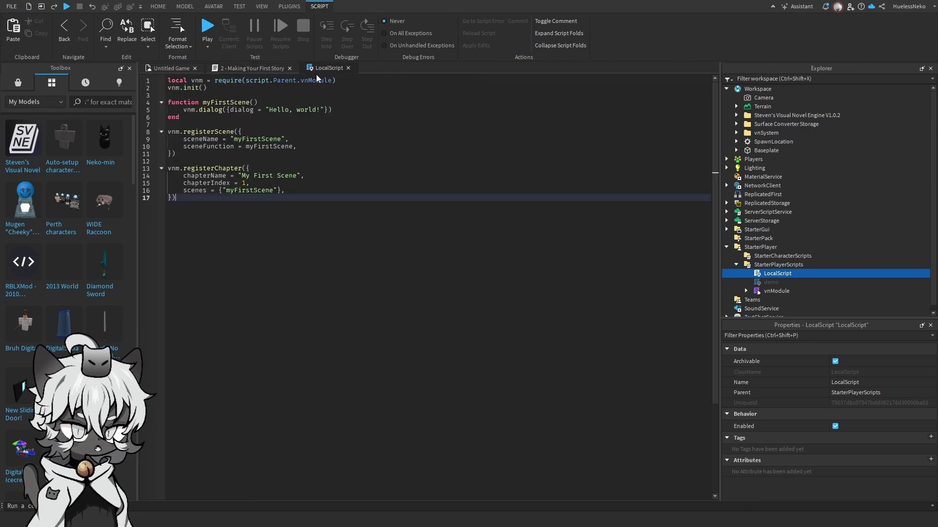
Step: Scroll further through the Making Your First Story tutorial
left_click(282, 68)
scroll(221, 372, "down", 5)
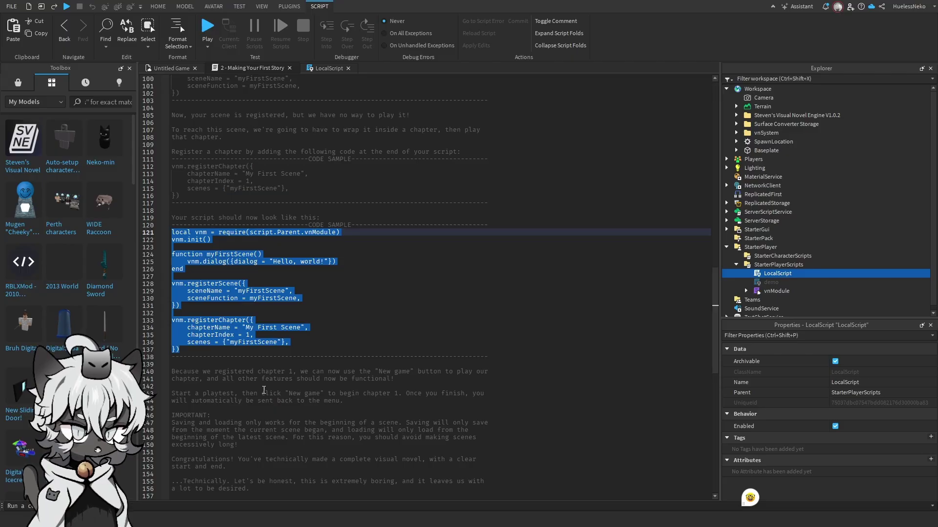
scroll(271, 401, "down", 1)
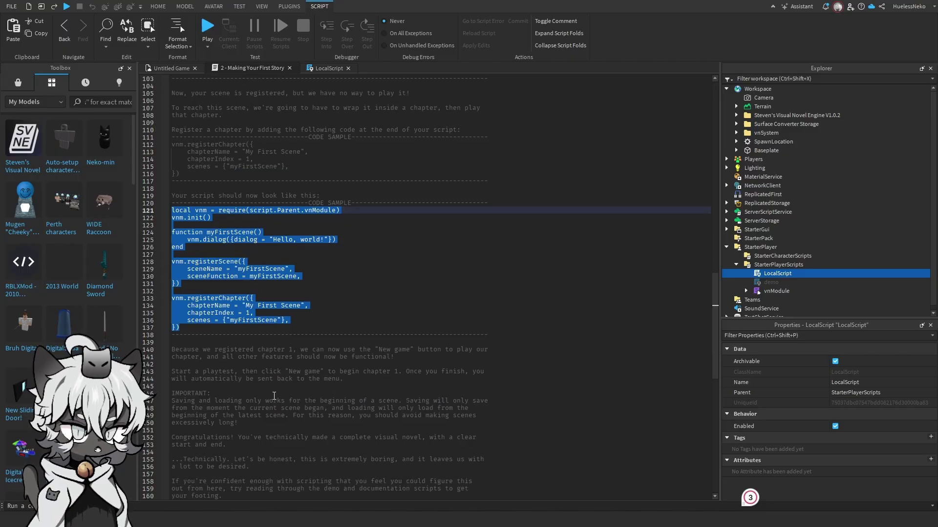
scroll(274, 395, "down", 3)
Step: Playtest the game, start a New game and advance past the Hello, world! dialog
left_click(328, 68)
left_click(171, 68)
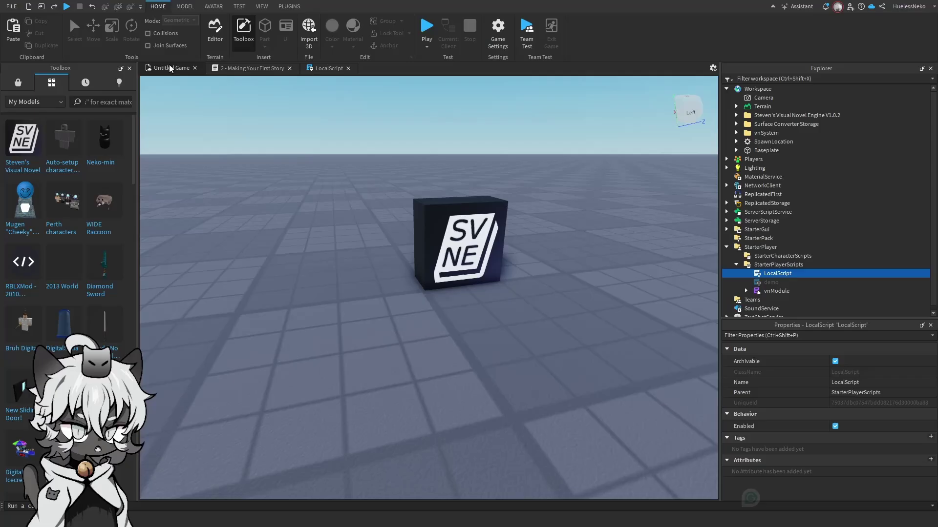
left_click(422, 28)
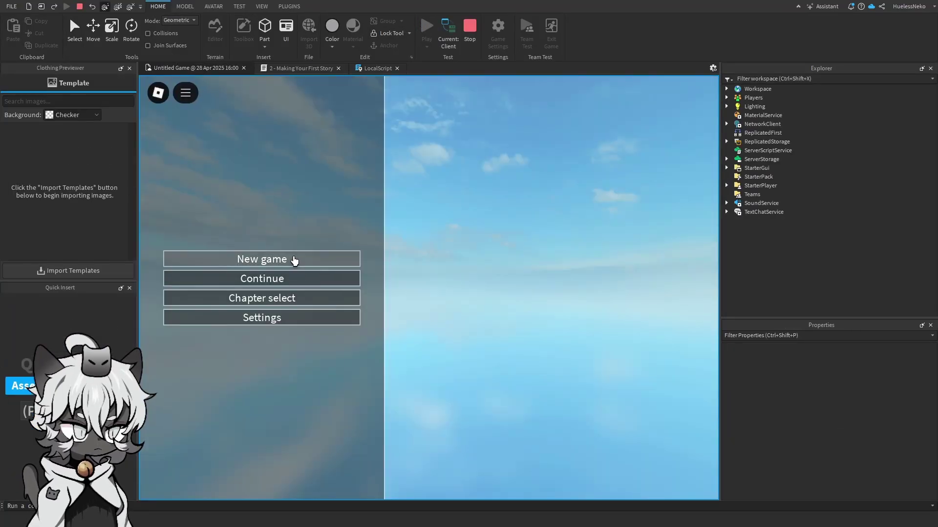
left_click(294, 259)
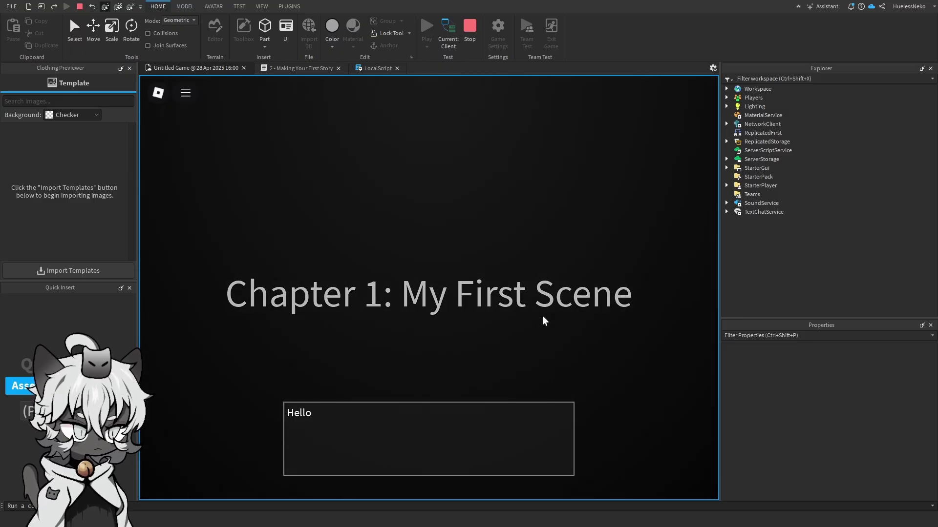
left_click(399, 458)
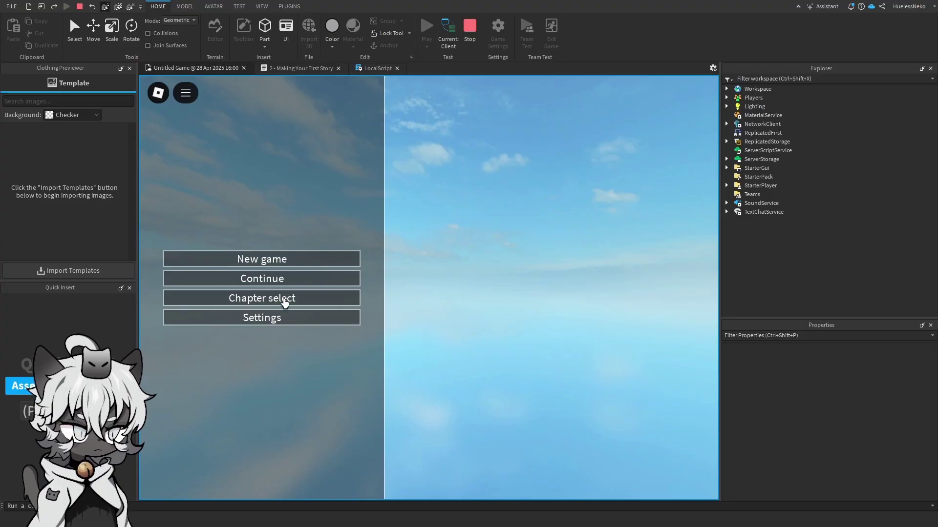
Step: Check Chapter select, then Continue by loading the slot 1 autosave
left_click(284, 303)
left_click(633, 179)
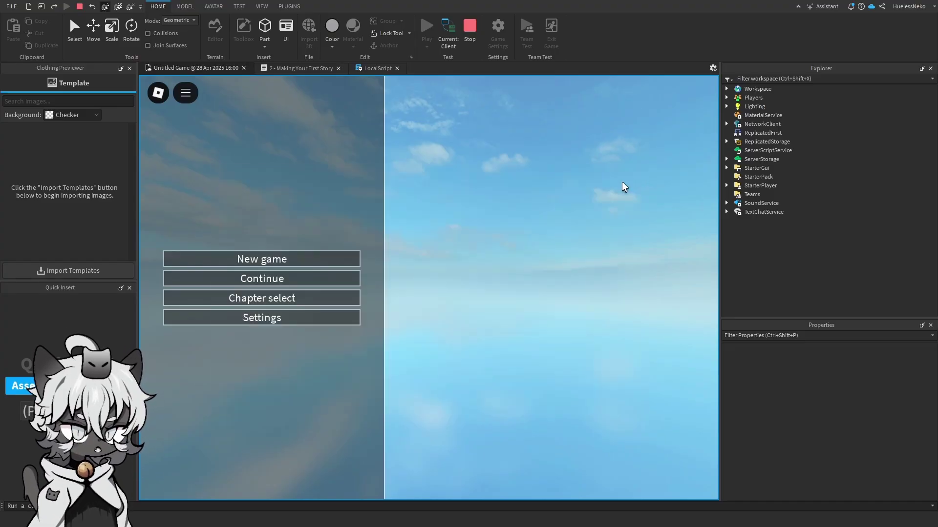
left_click(336, 278)
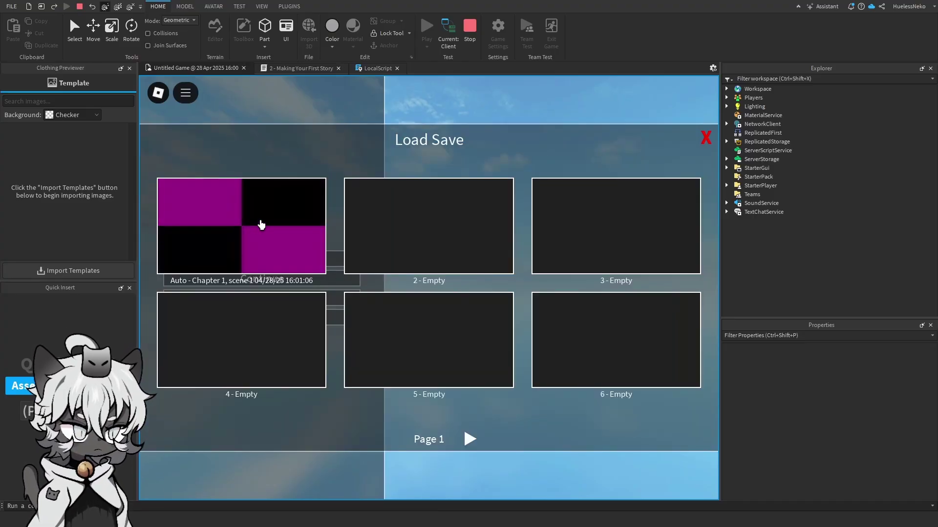
left_click(262, 225)
left_click(384, 308)
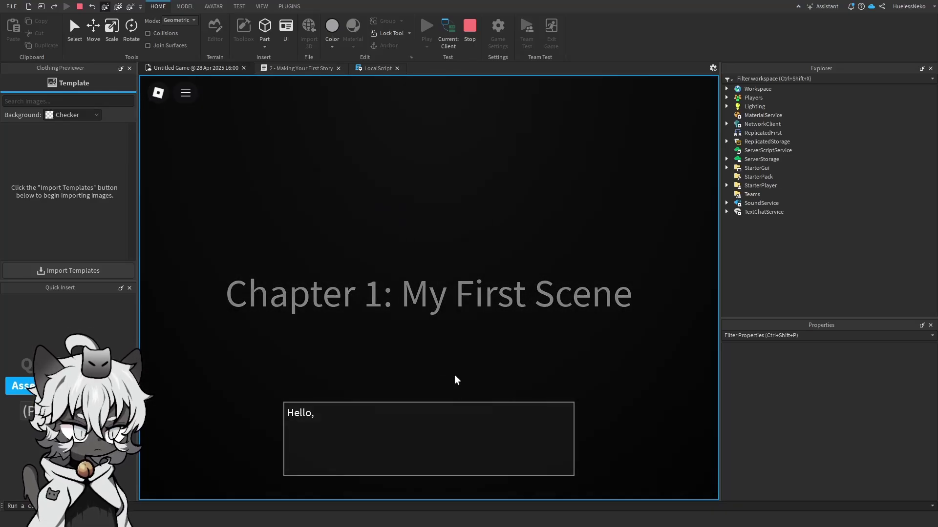
Step: Save the game into slots 5, 2, 4, 6 and 3 after dismissing the autosave overwrite warning
left_click(314, 487)
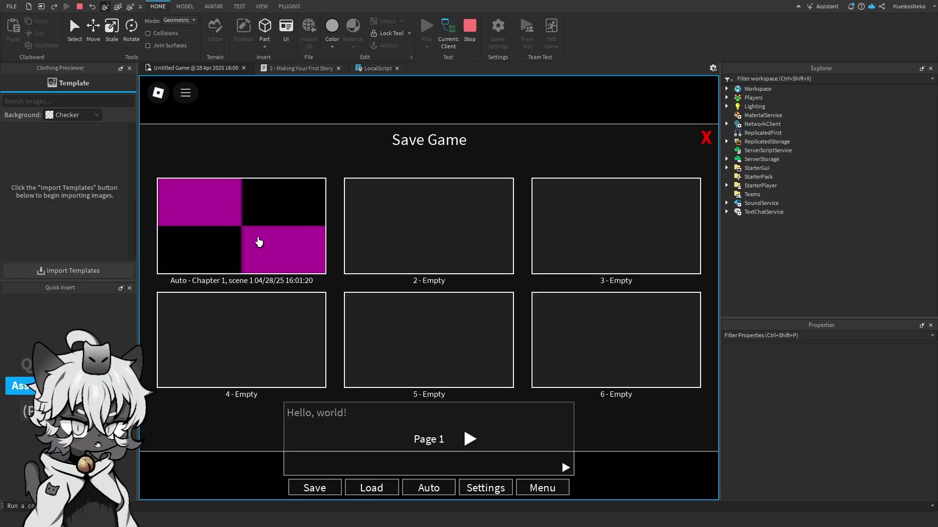
left_click(258, 241)
left_click(418, 323)
left_click(421, 258)
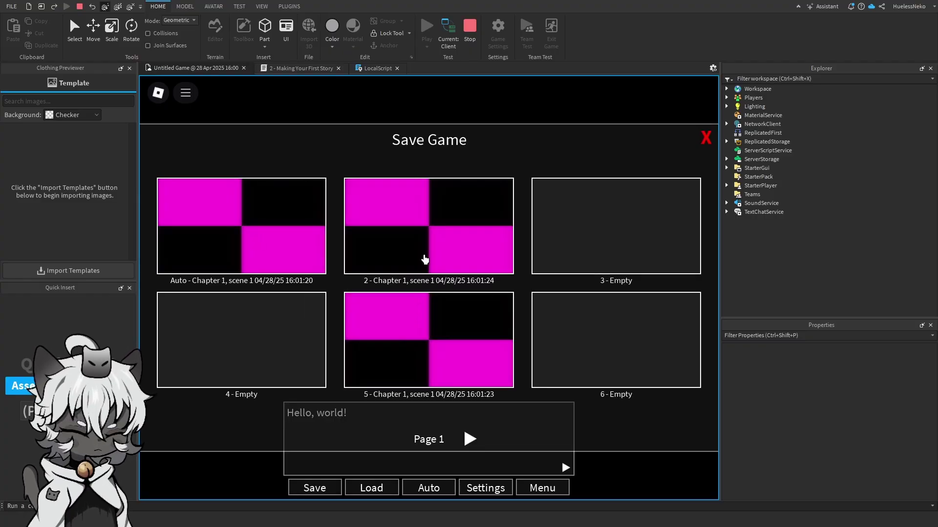
left_click(318, 368)
left_click(580, 332)
left_click(605, 235)
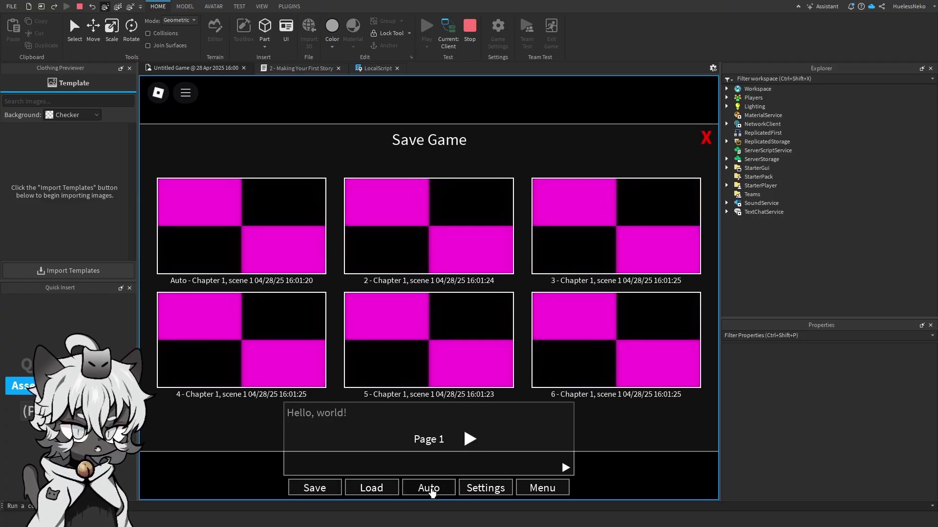
Step: Turn off auto-advance, return to the main menu and stop the playtest
left_click(429, 489)
left_click(473, 487)
left_click(484, 488)
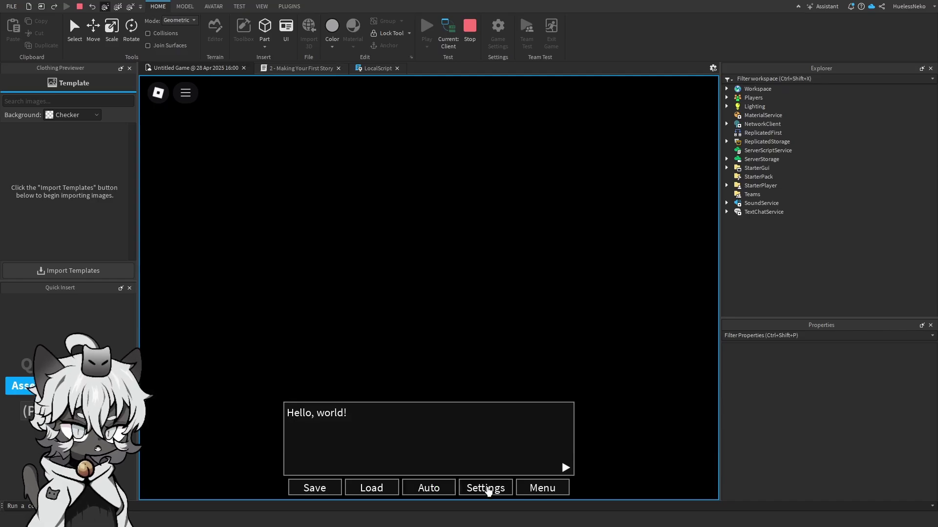
left_click(535, 492)
left_click(370, 305)
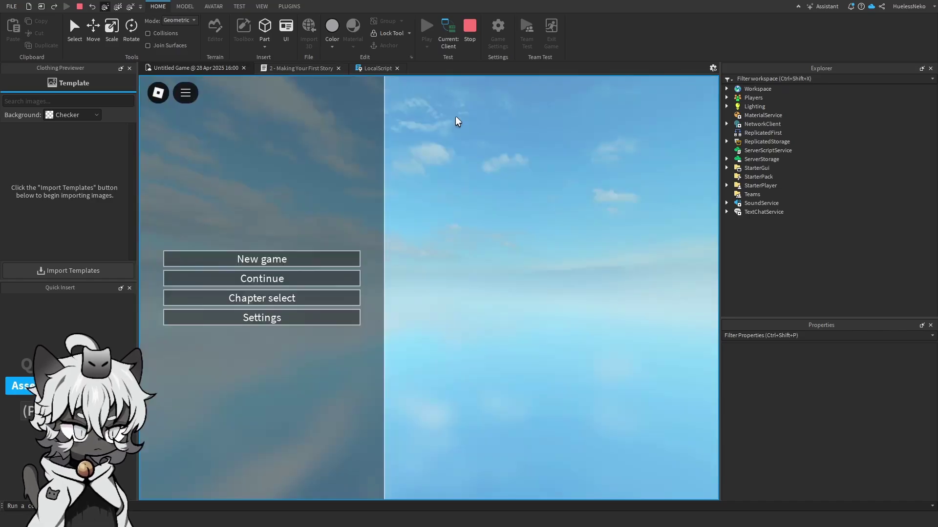
left_click(469, 29)
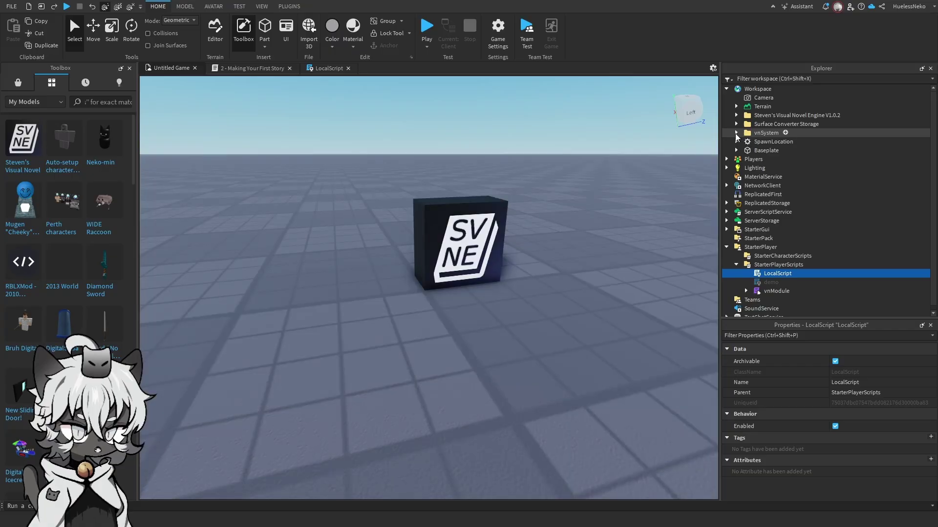
Step: Expand Steven's Visual Novel Engine folder and its README in Explorer
left_click(736, 133)
left_click(736, 133)
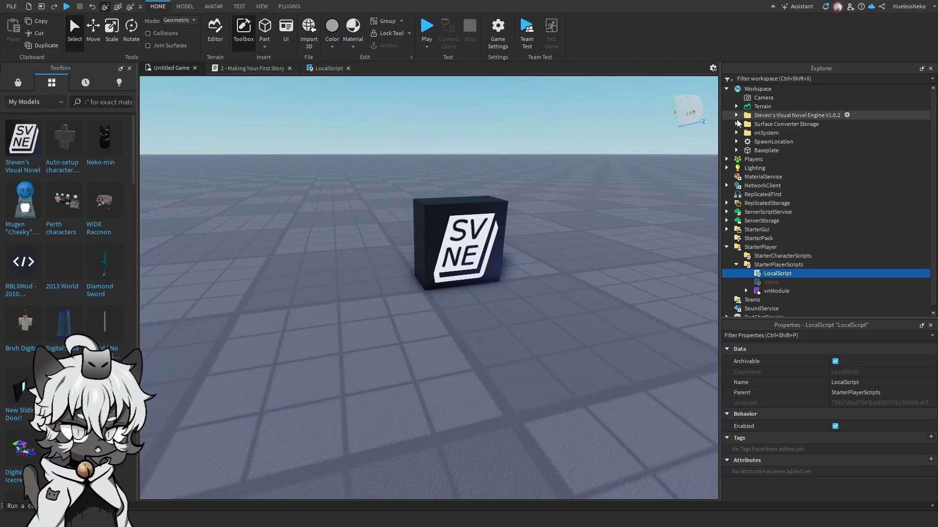
left_click(736, 116)
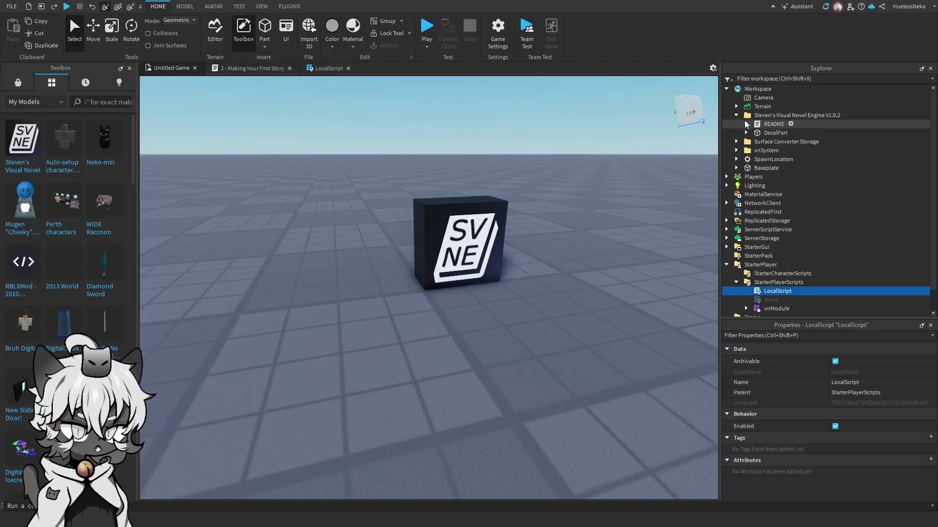
left_click(745, 124)
Step: Browse guides 3–7, open 2 - Making Your First Story, then return to the game's 3D view
left_click(785, 150)
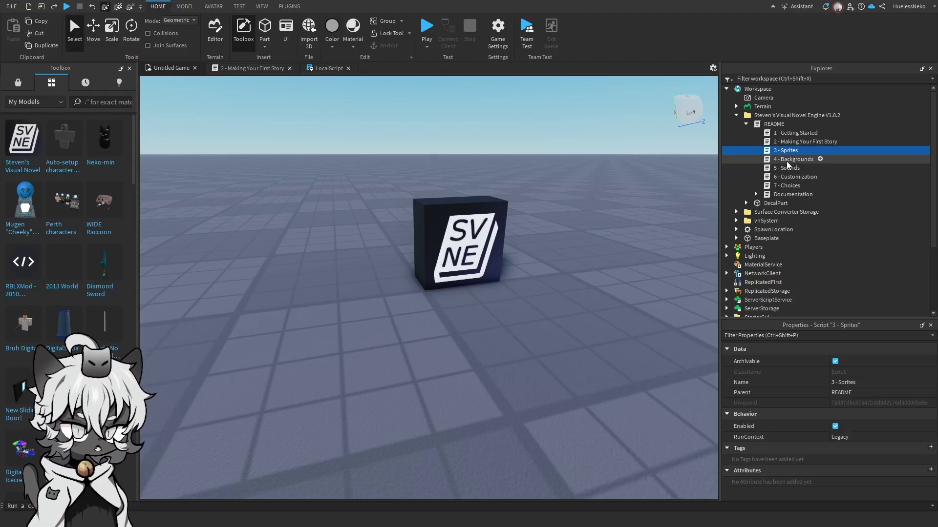
left_click(787, 160)
left_click(790, 169)
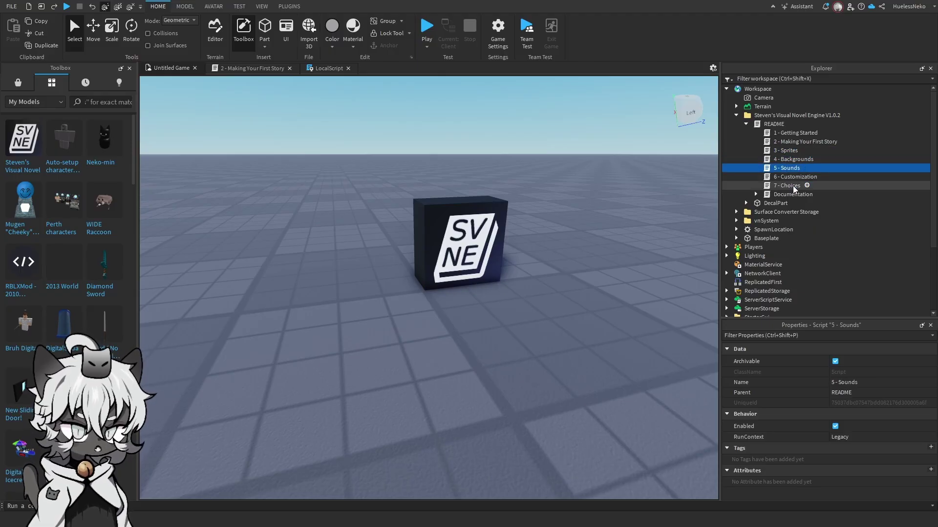
left_click(793, 178)
left_click(788, 186)
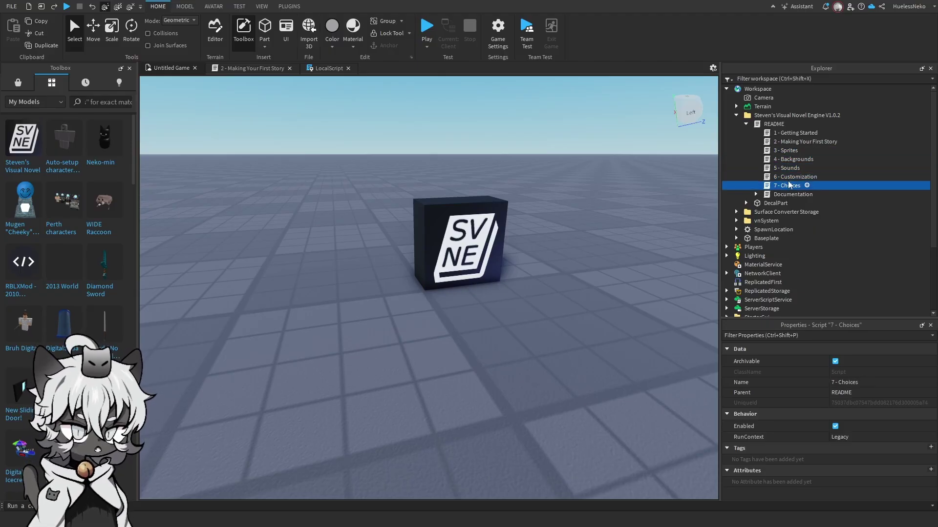
double_click(785, 141)
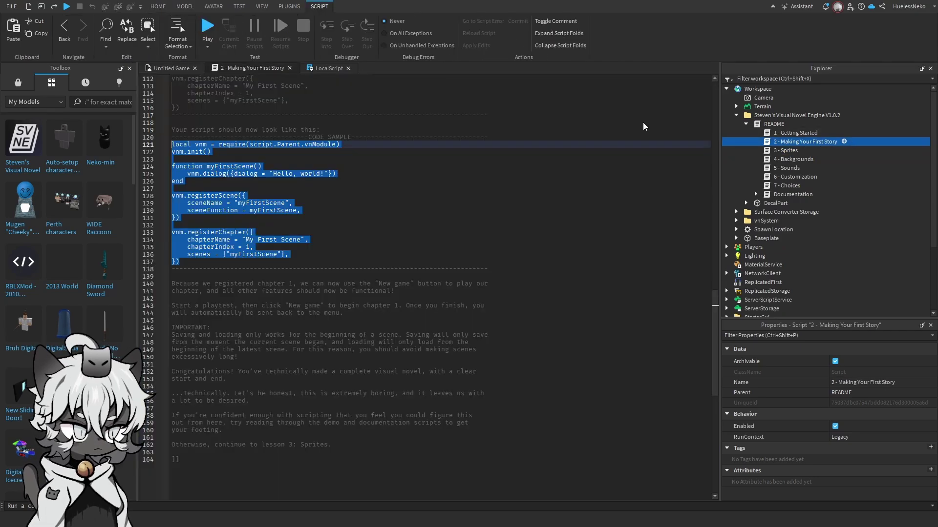
left_click(165, 68)
left_click(291, 229)
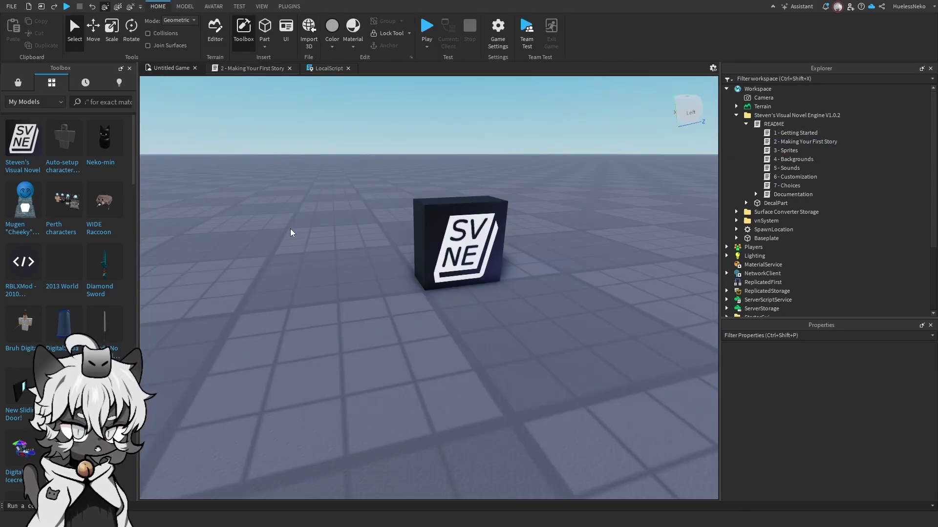